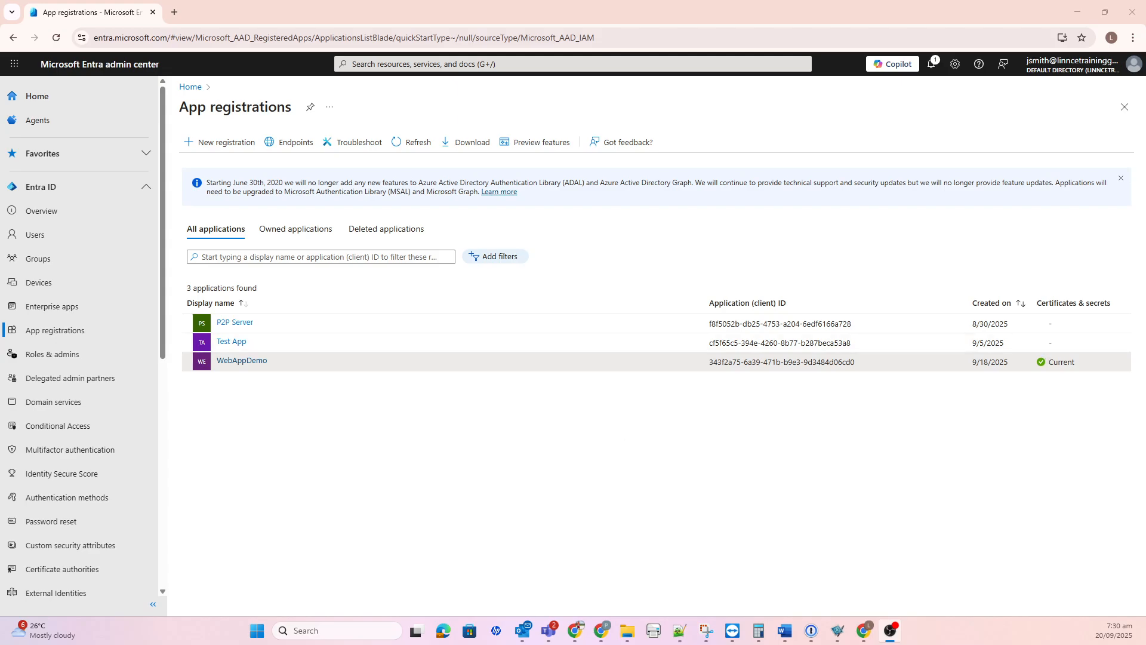
Refresh the list of app registrations and start registering a new application
{"action": "left_click", "coordinate": [679, 630]}
{"action": "key", "text": "alt+Tab"}
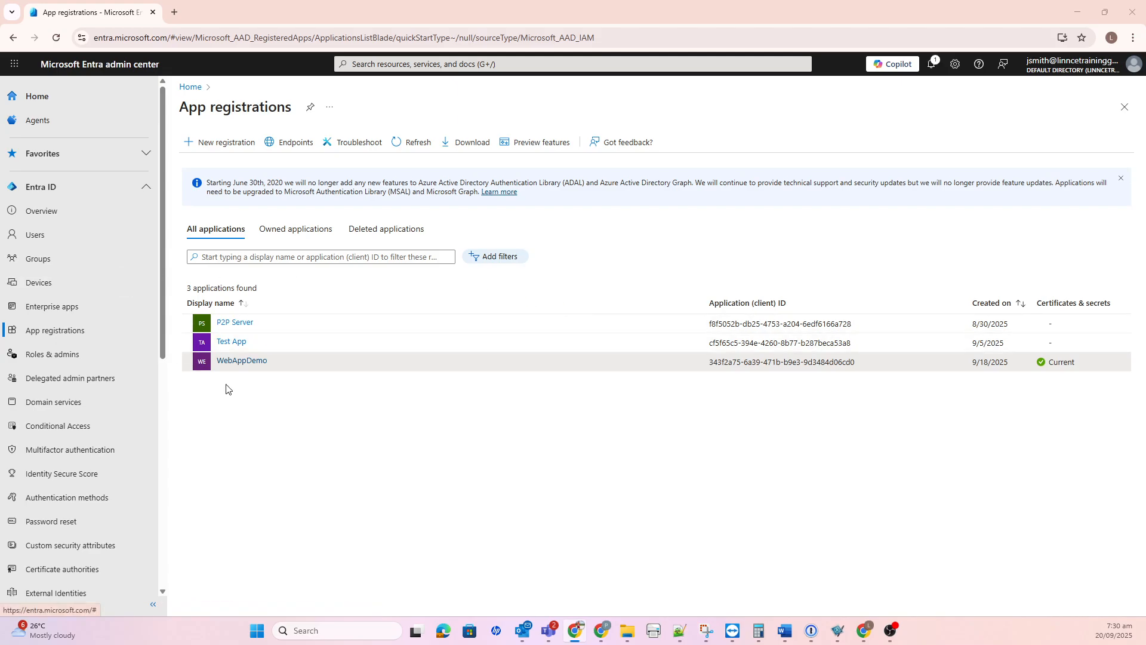
{"action": "left_click", "coordinate": [397, 146]}
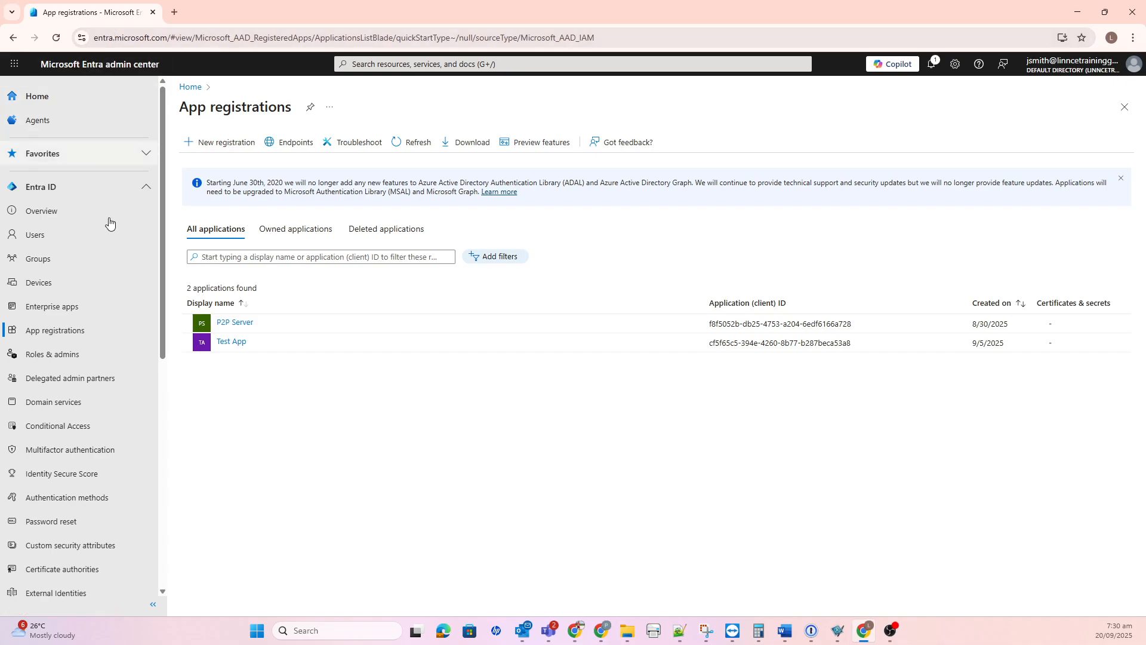
{"action": "left_click", "coordinate": [38, 341]}
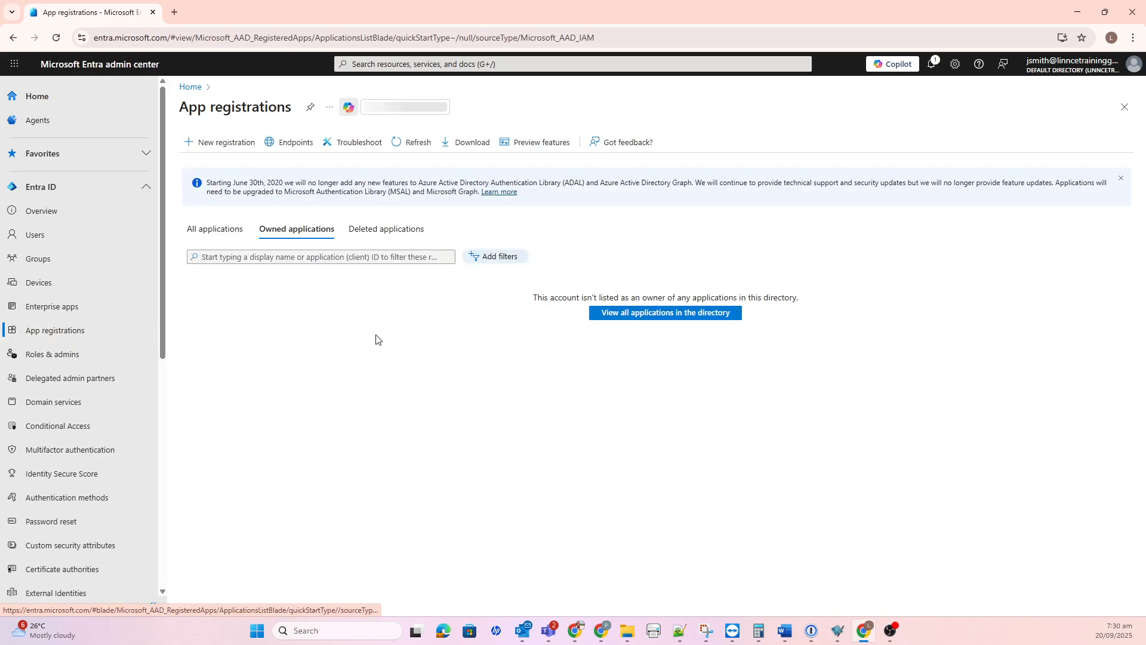
{"action": "left_click", "coordinate": [234, 149]}
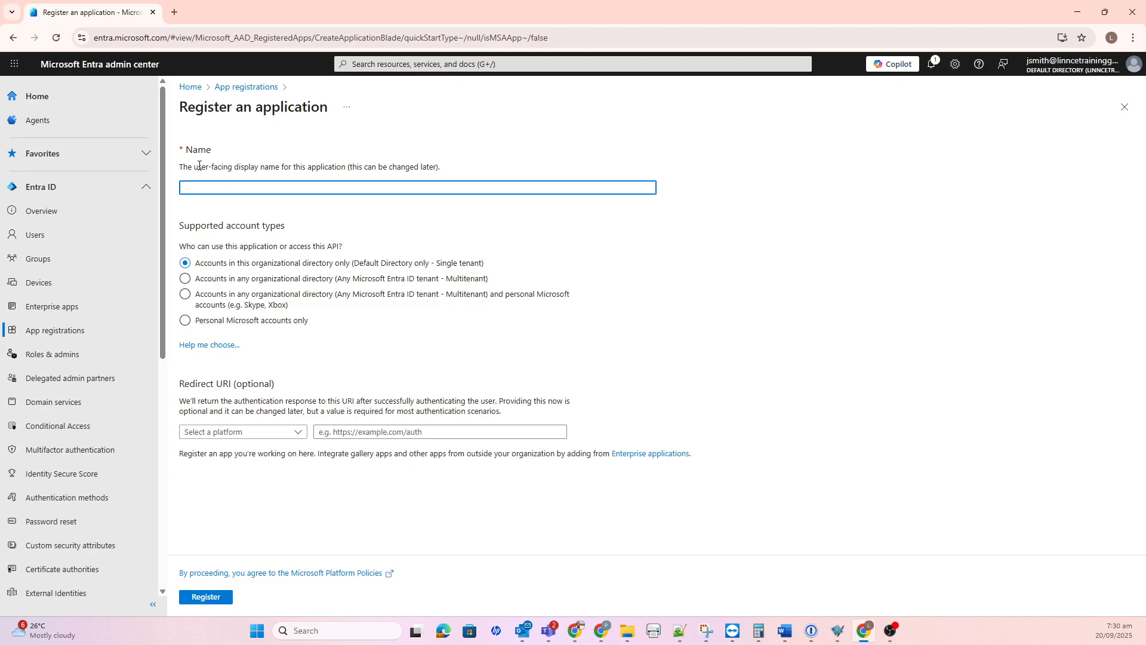
Name the application WebappTest and choose Web as the platform for its redirect URI
{"action": "left_click", "coordinate": [212, 185]}
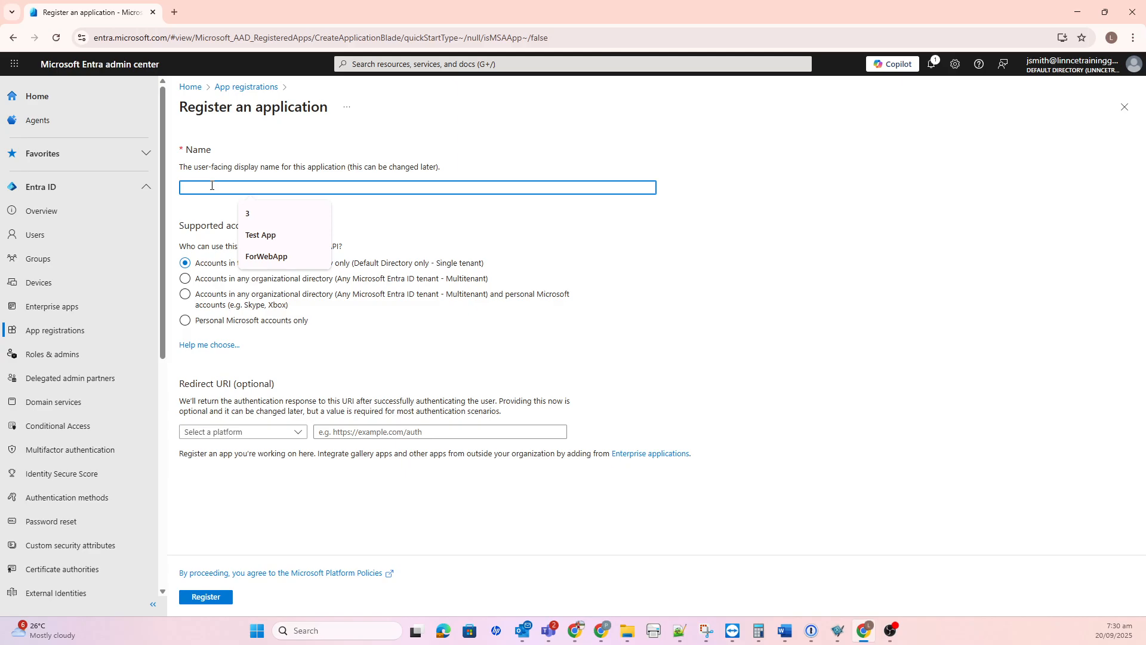
{"action": "type", "text": "Web"}
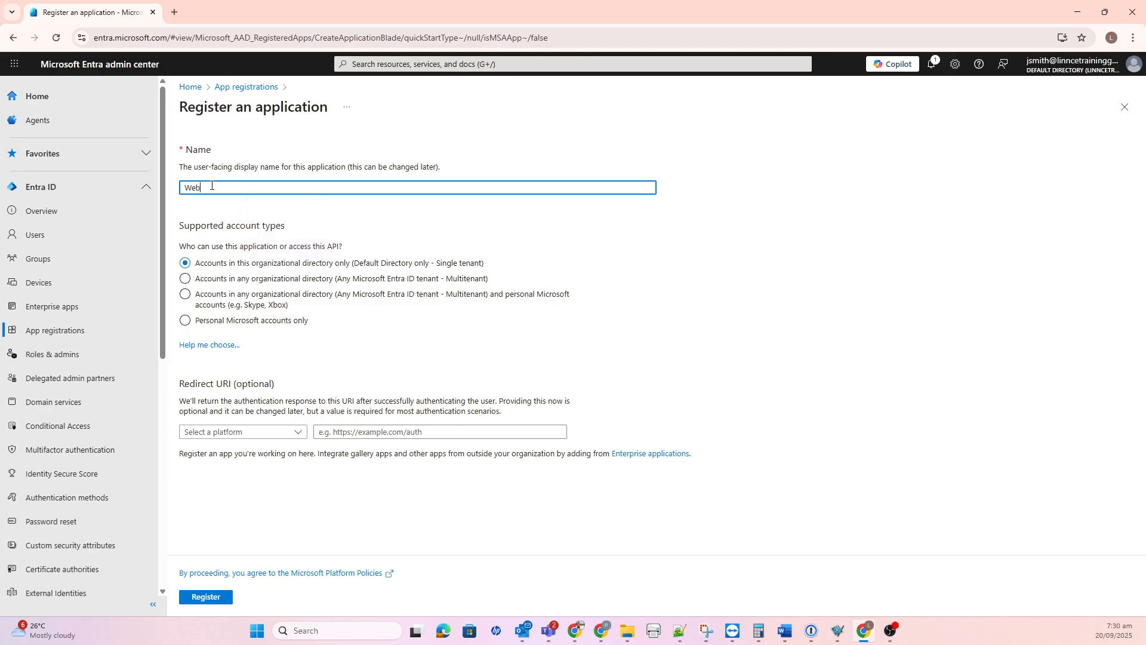
{"action": "type", "text": "appTest"}
{"action": "left_click", "coordinate": [289, 433]}
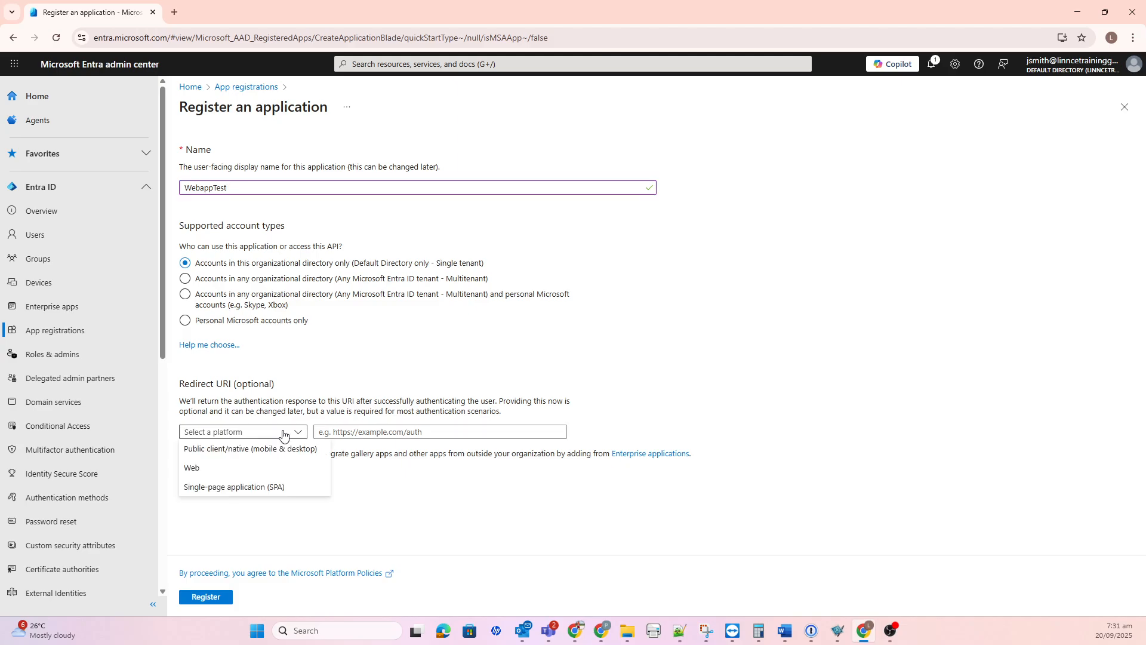
{"action": "left_click", "coordinate": [215, 472]}
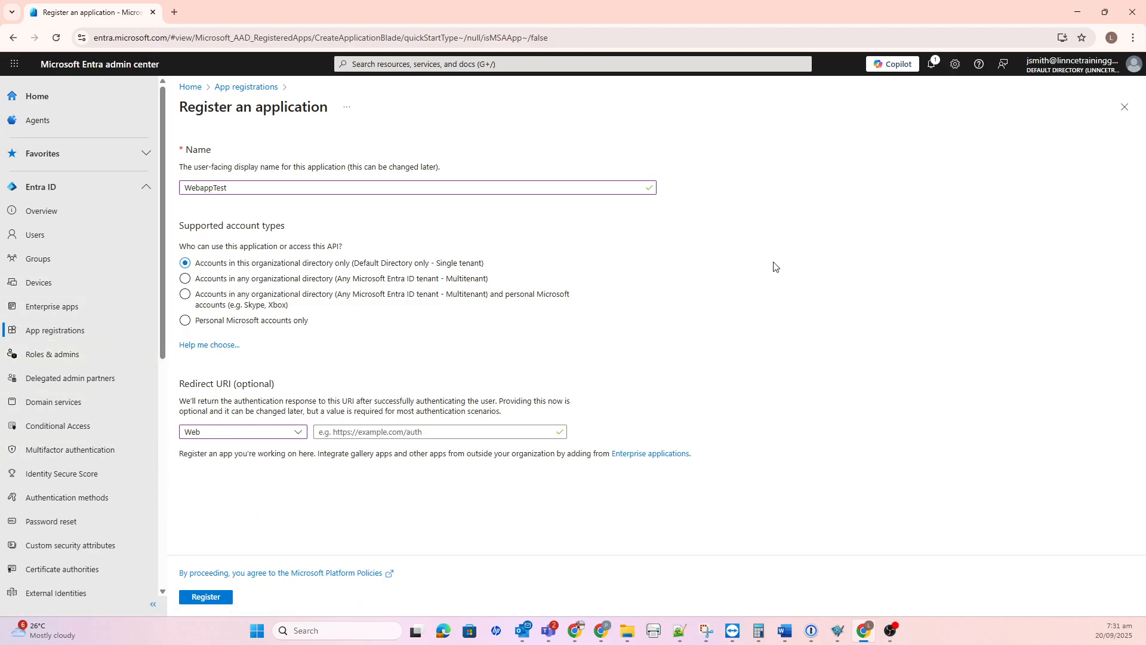
{"action": "left_click", "coordinate": [520, 437]}
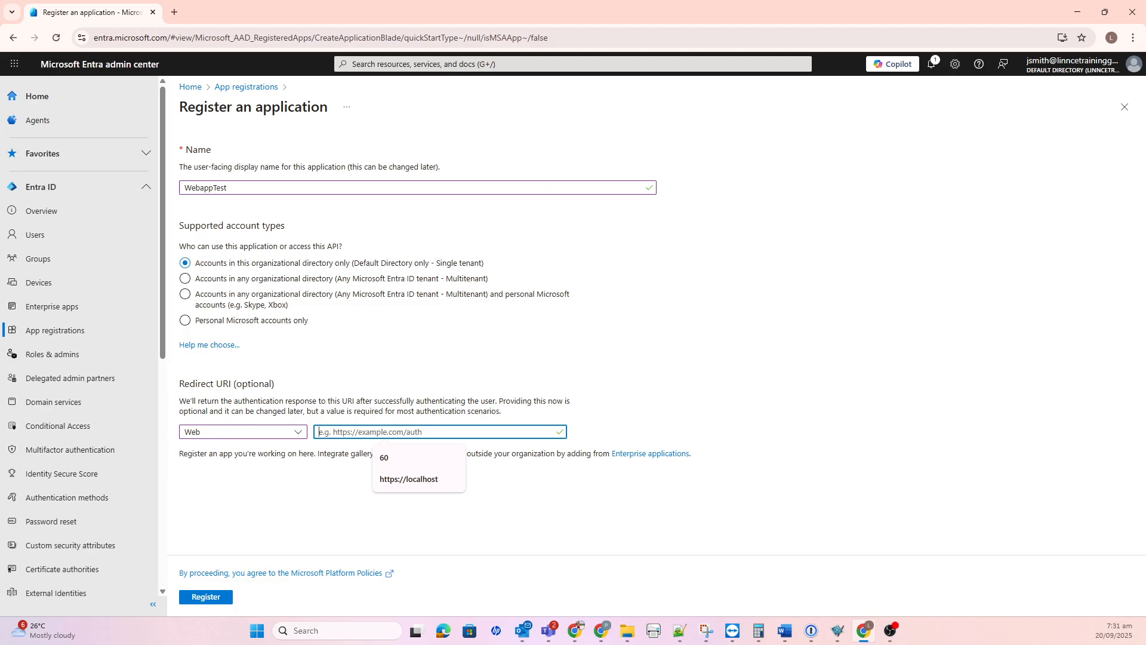
{"action": "key", "text": "alt+Tab"}
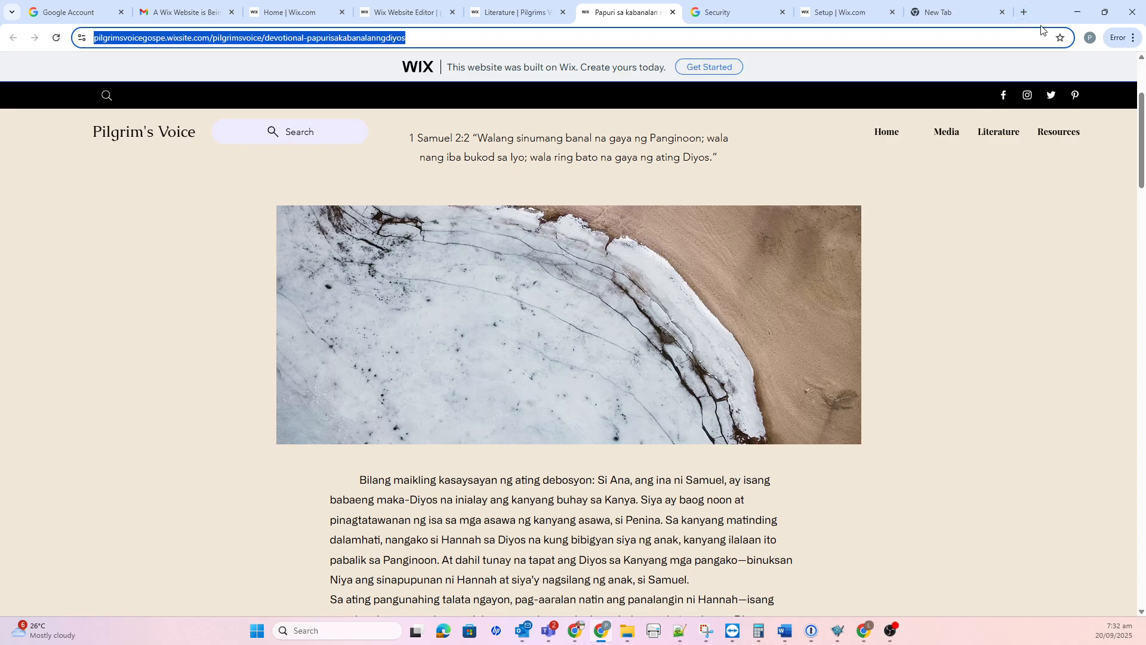
{"action": "key", "text": "alt+Tab"}
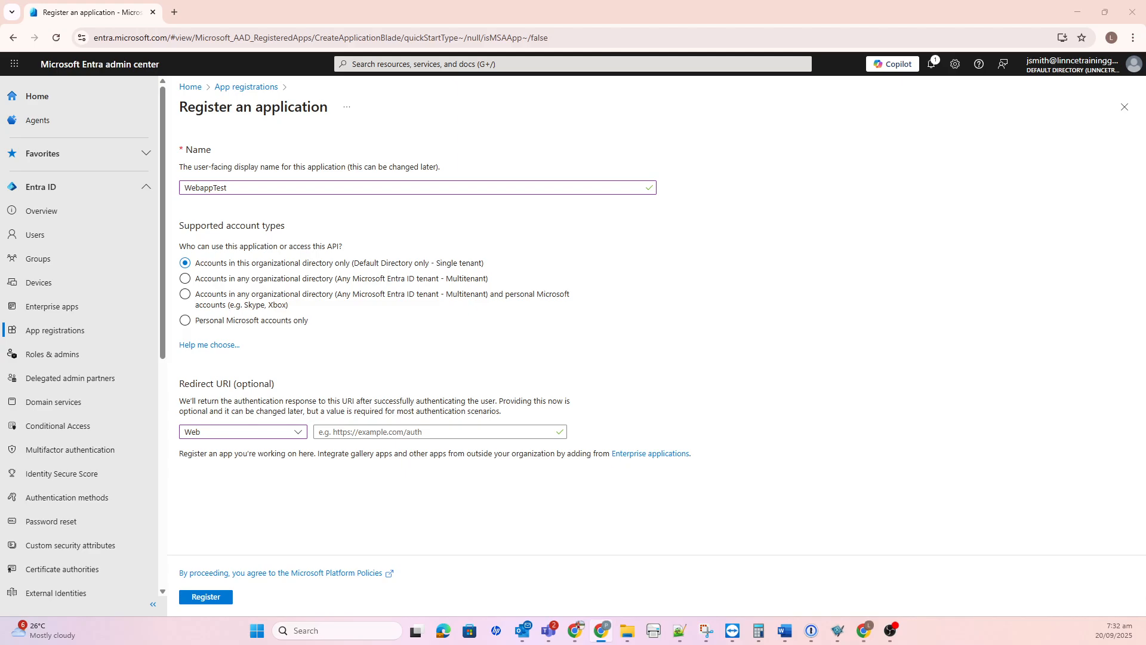
{"action": "left_click", "coordinate": [332, 432]}
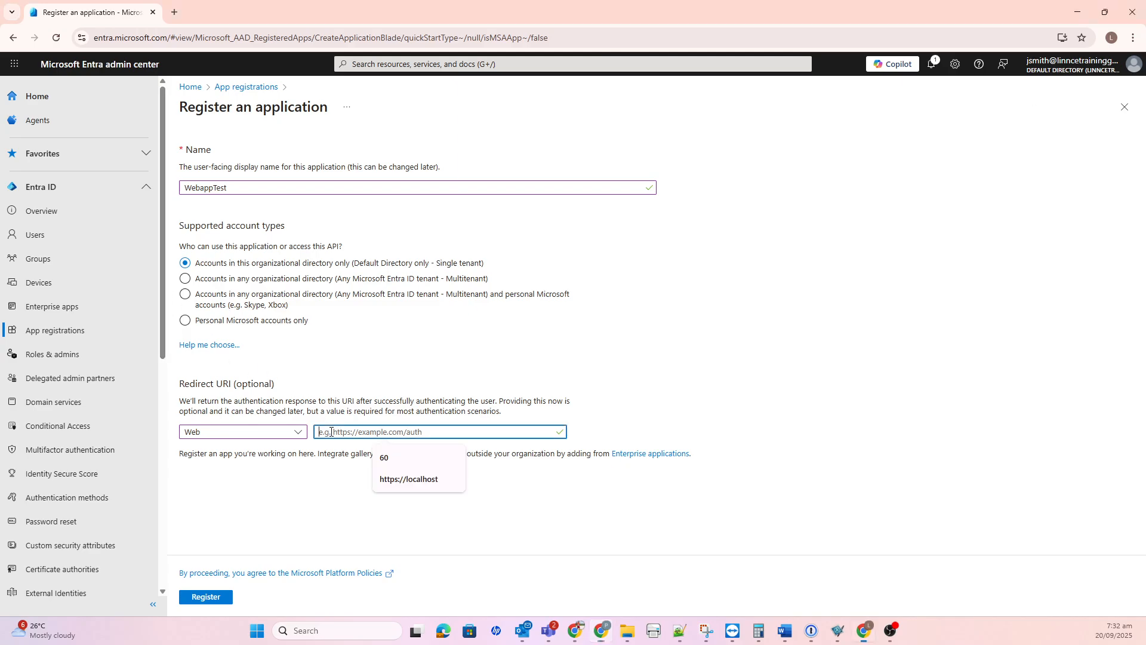
{"action": "type", "text": "http"}
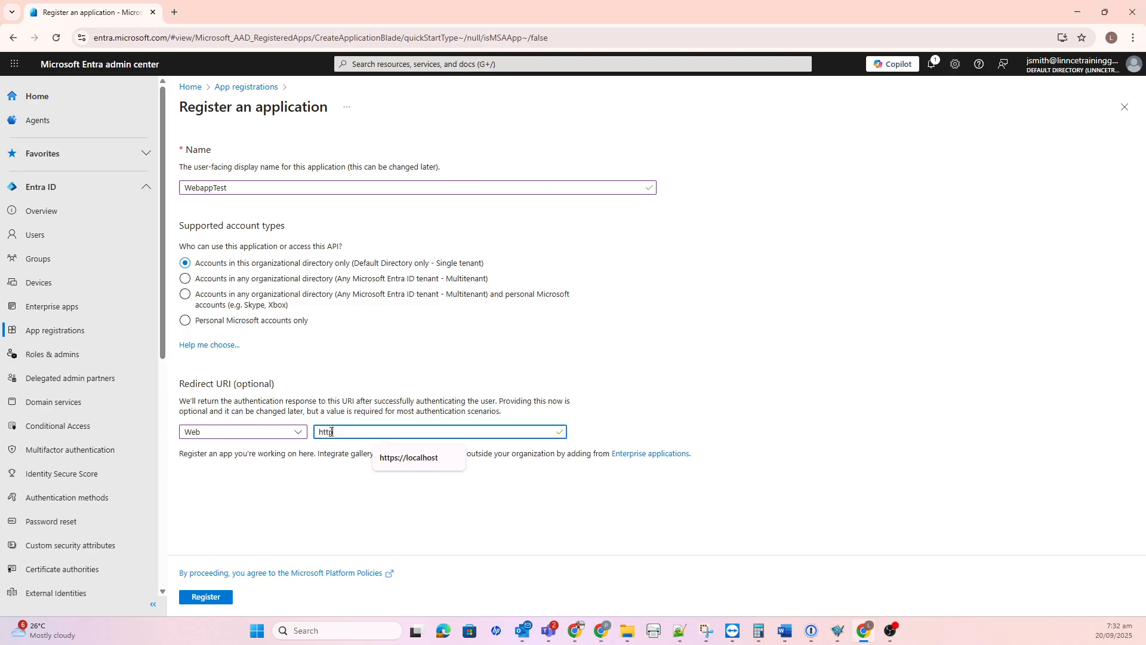
{"action": "type", "text": "s://"}
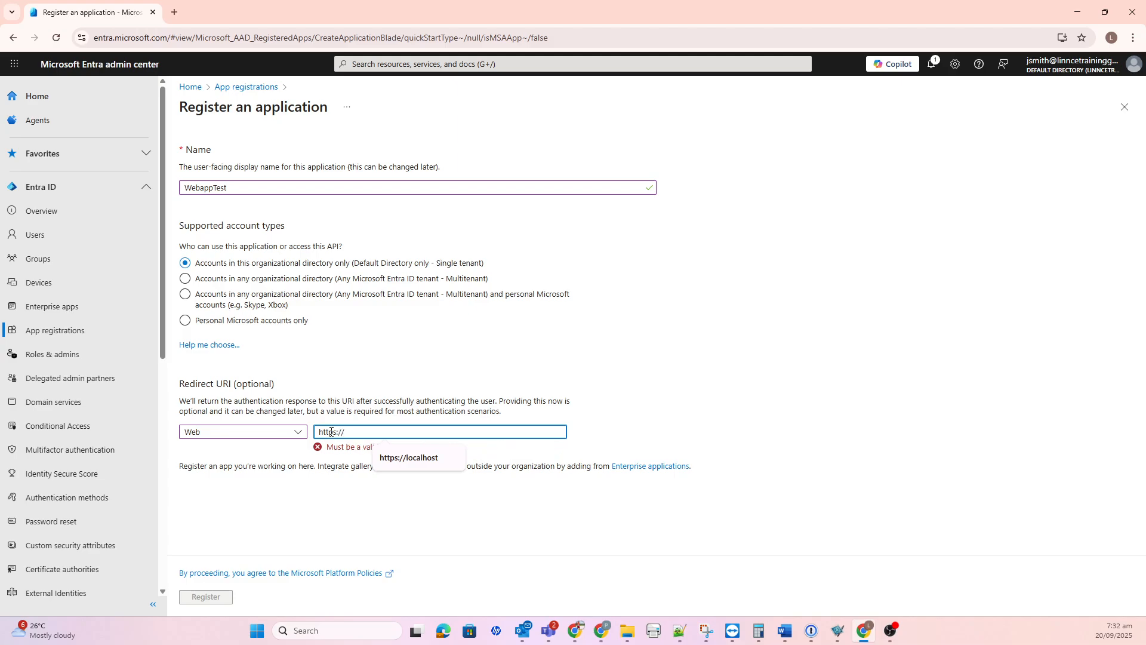
{"action": "type", "text": "https://pilgrimsvoicegospe.wixsite.com/pilgrimsvoice"}
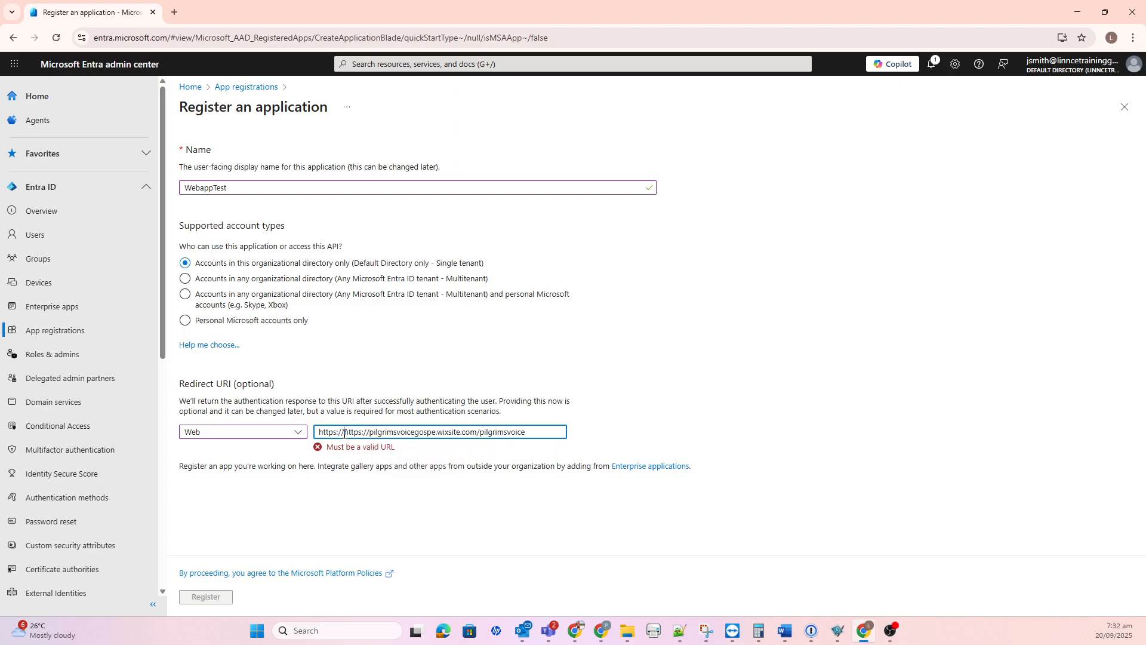
{"action": "left_click", "coordinate": [287, 433]}
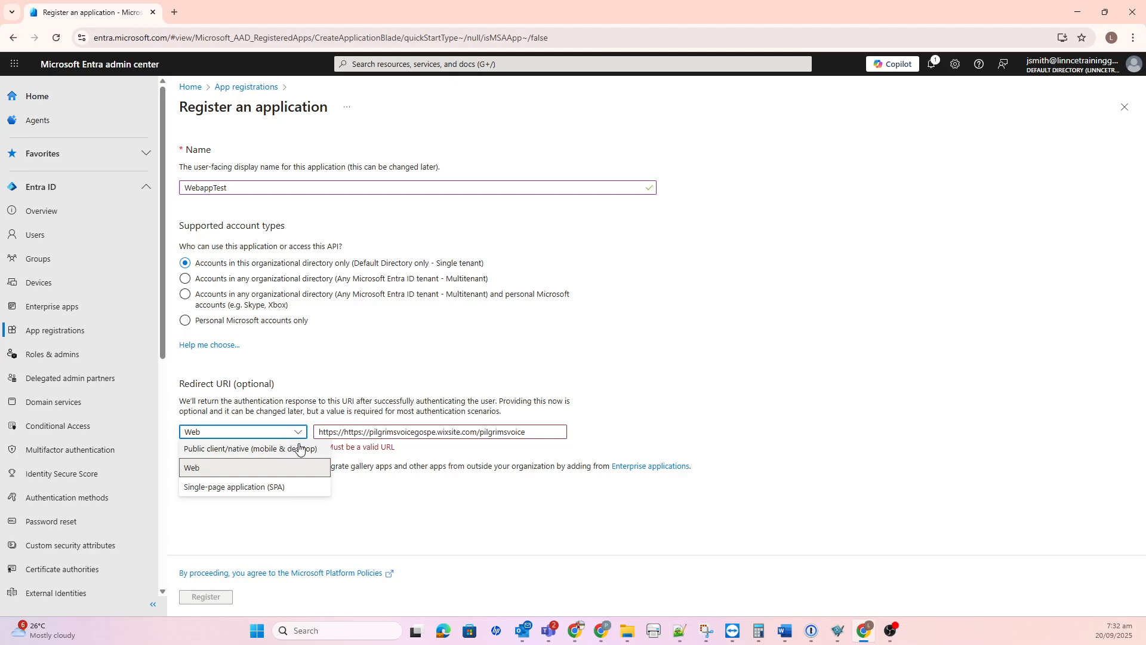
{"action": "left_click", "coordinate": [341, 432]}
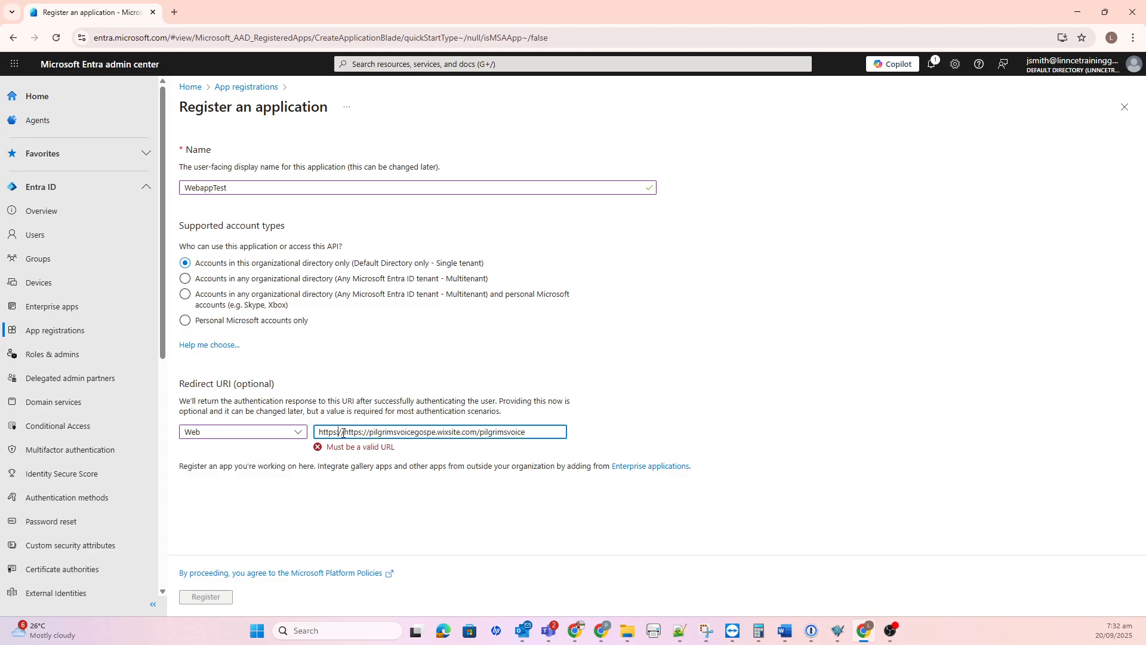
{"action": "left_click", "coordinate": [305, 432]}
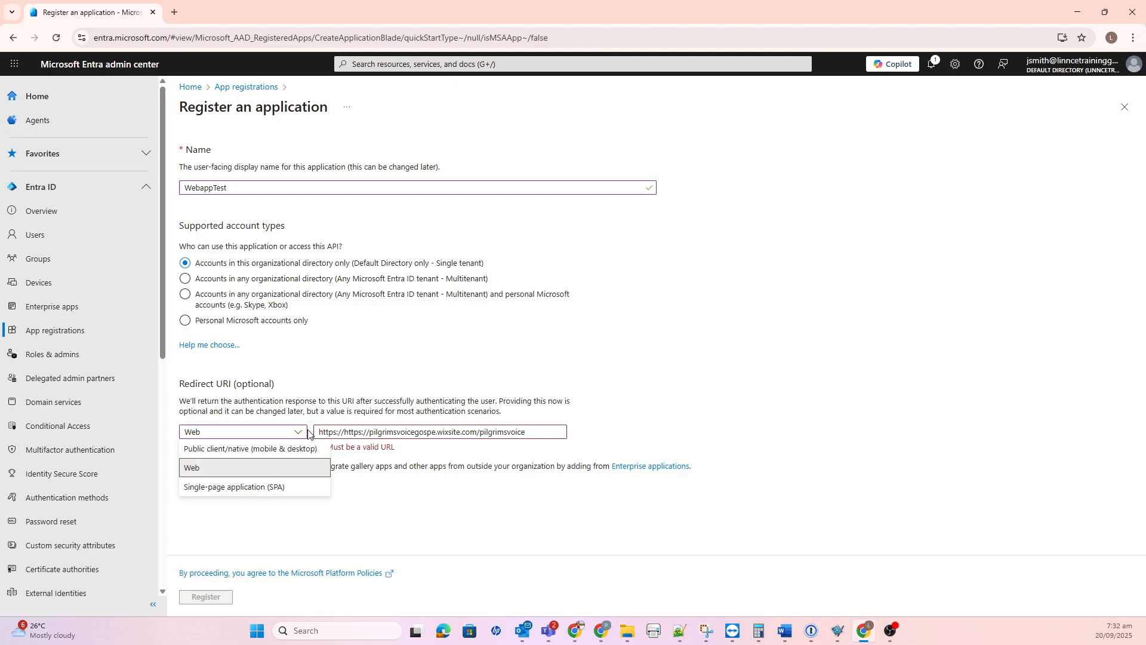
{"action": "left_click", "coordinate": [344, 432]}
{"action": "key", "text": "Delete"}
{"action": "key", "text": "Delete"}
{"action": "key", "text": "Delete"}
{"action": "key", "text": "Delete"}
{"action": "key", "text": "Delete"}
{"action": "key", "text": "Delete"}
{"action": "key", "text": "Delete"}
{"action": "key", "text": "Delete"}
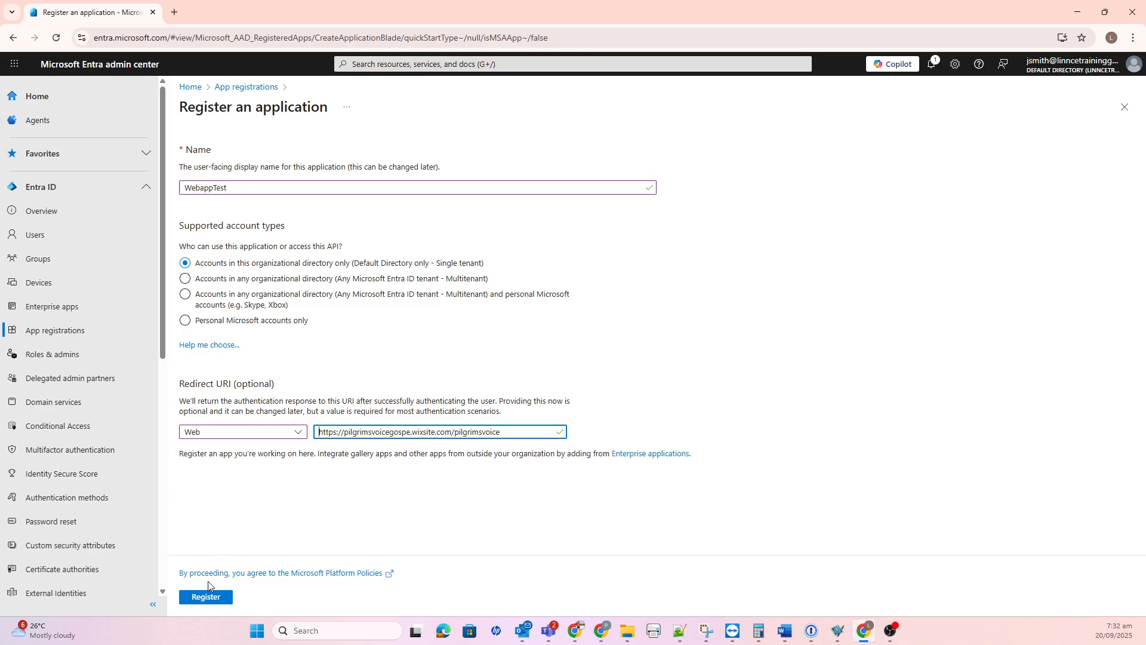
{"action": "left_click", "coordinate": [206, 597]}
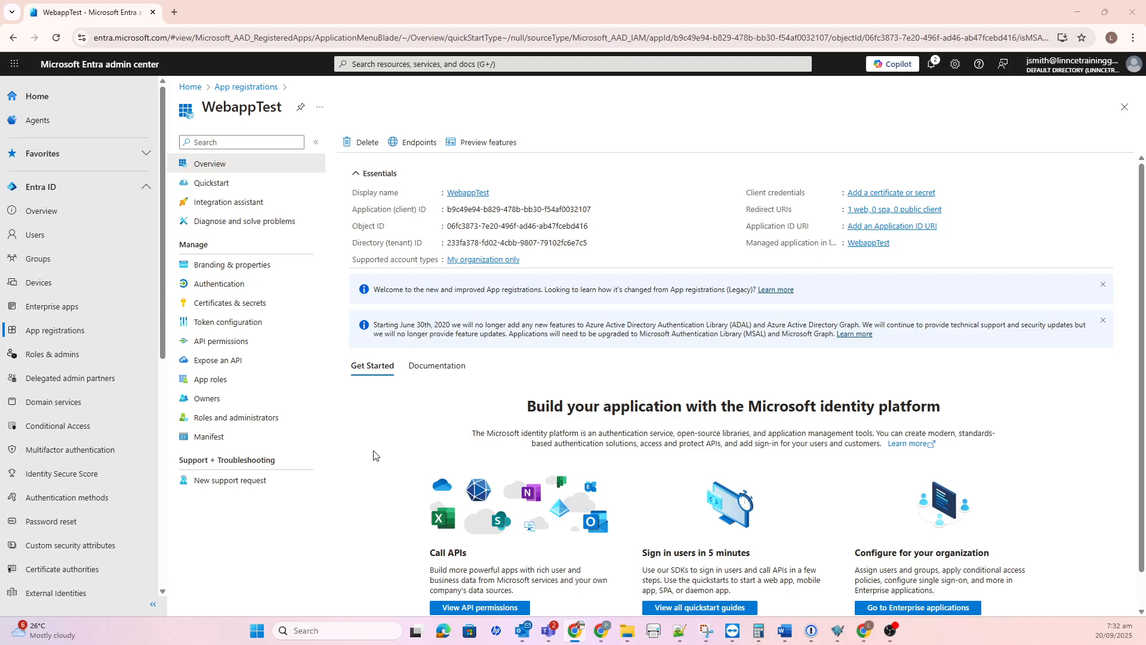
Enable access tokens for implicit flows in WebappTest's authentication settings and save the change
{"action": "left_click", "coordinate": [241, 289]}
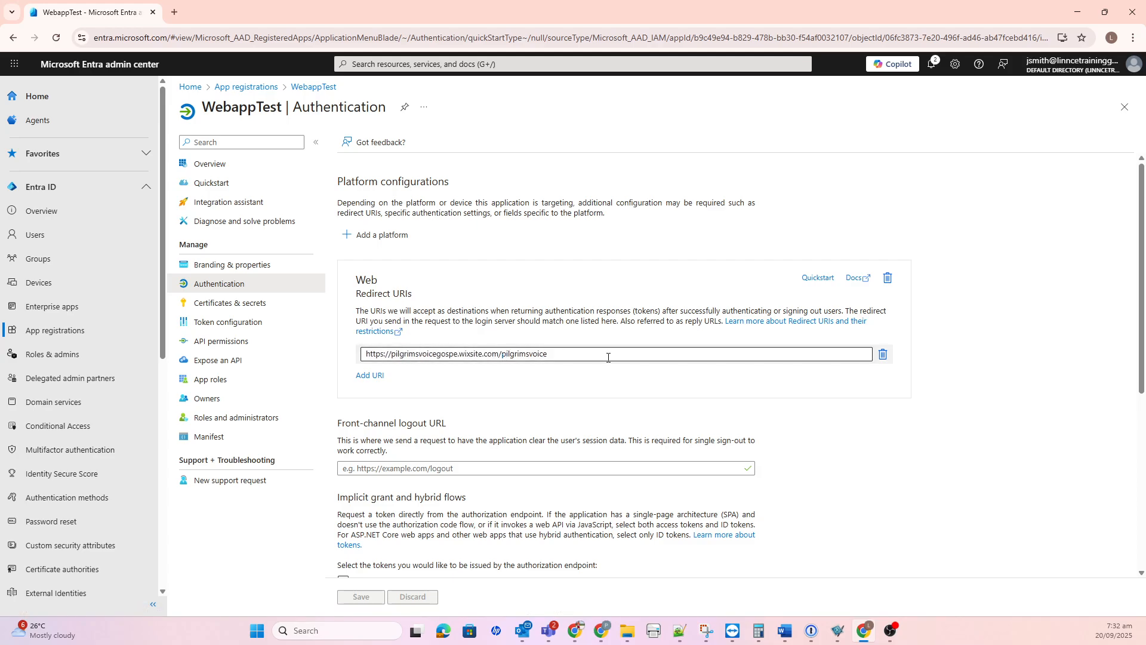
{"action": "scroll", "coordinate": [606, 355], "scroll_direction": "down", "scroll_amount": 3}
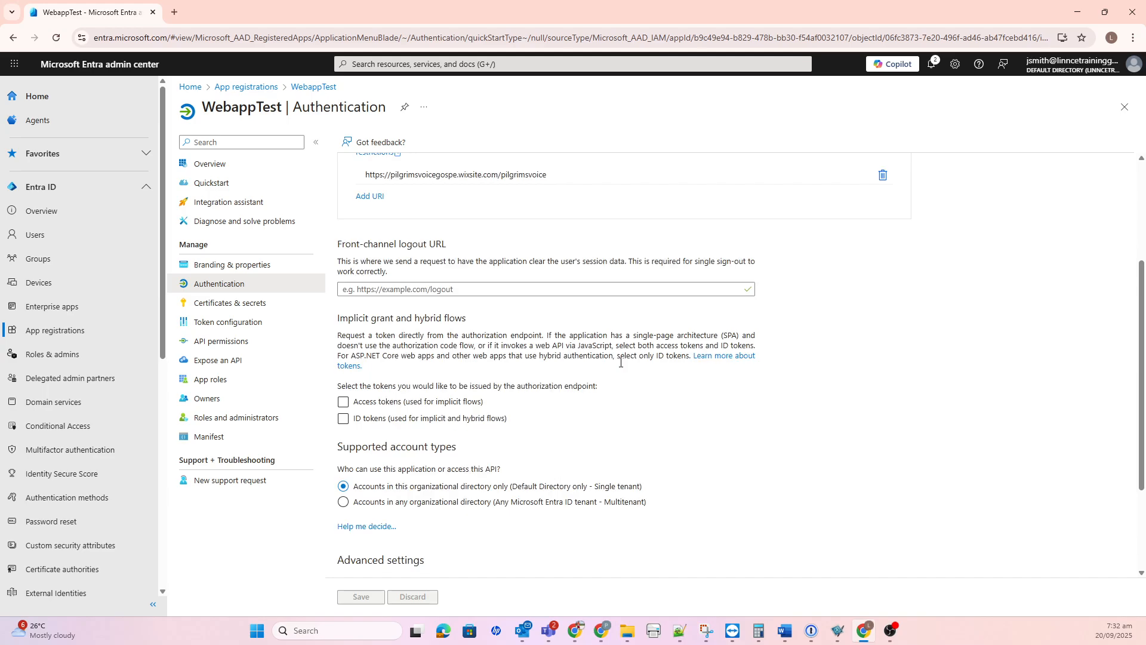
{"action": "left_click", "coordinate": [344, 403]}
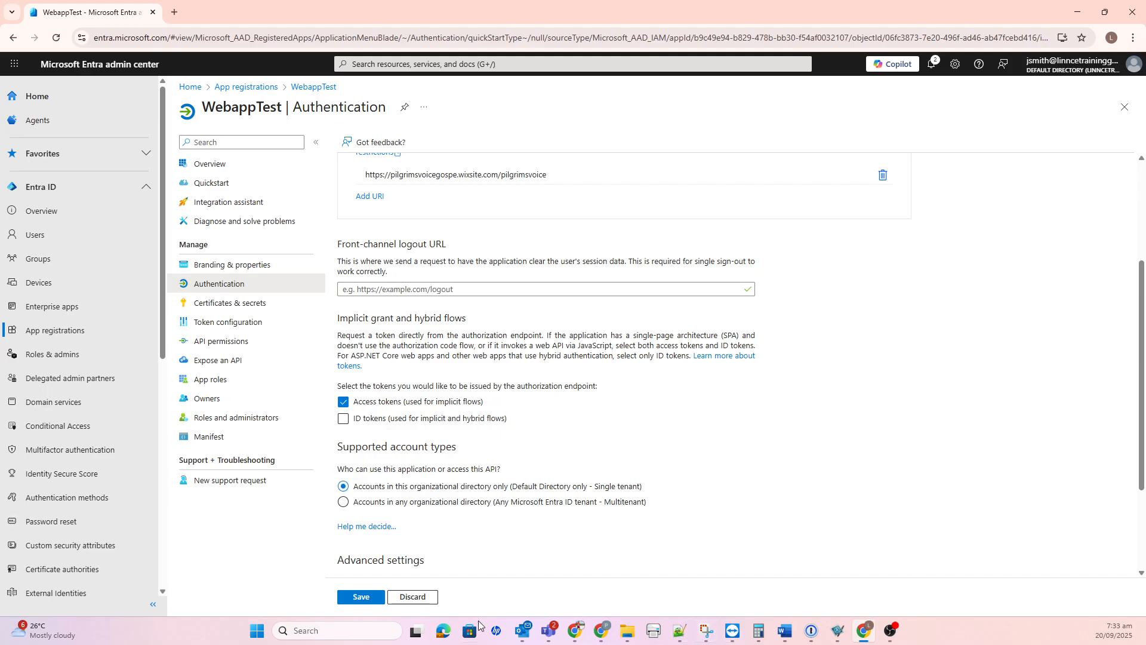
{"action": "left_click", "coordinate": [363, 599]}
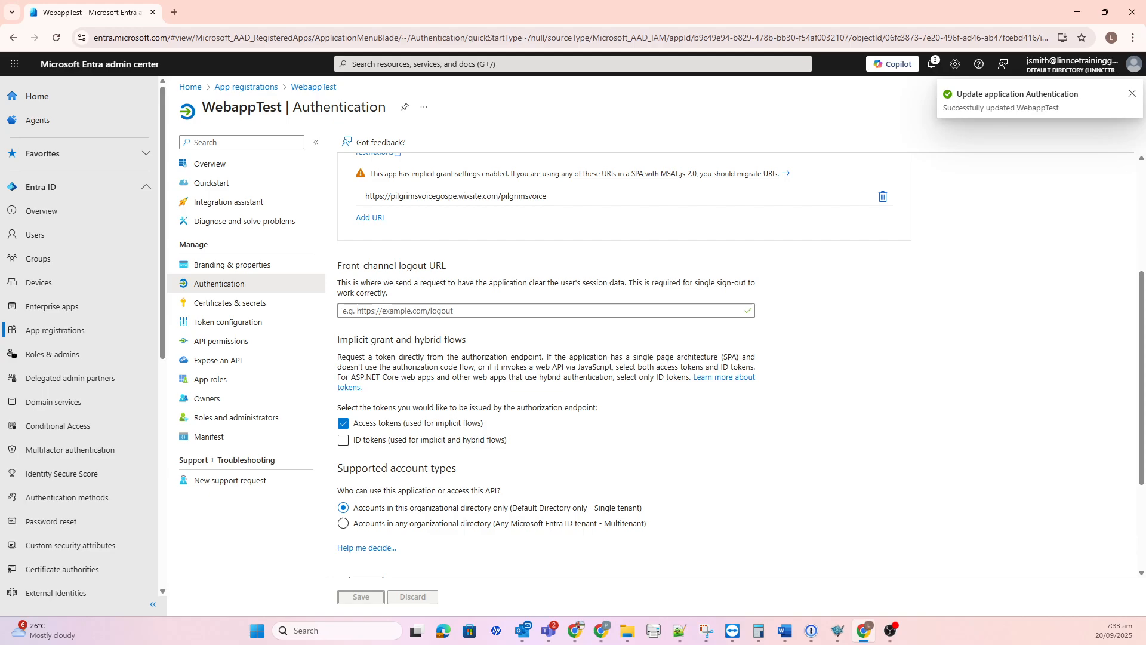
Add a client secret to WebappTest with the description Myweb and an expiry of 90 days (3 months)
{"action": "left_click", "coordinate": [255, 310]}
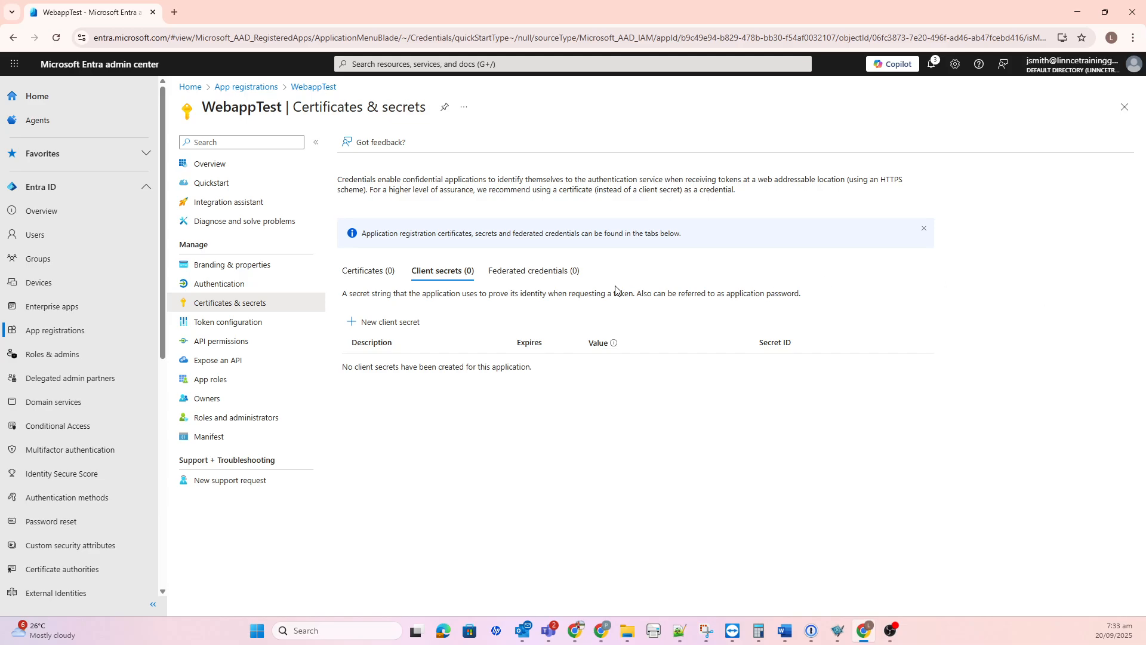
{"action": "left_click", "coordinate": [387, 327]}
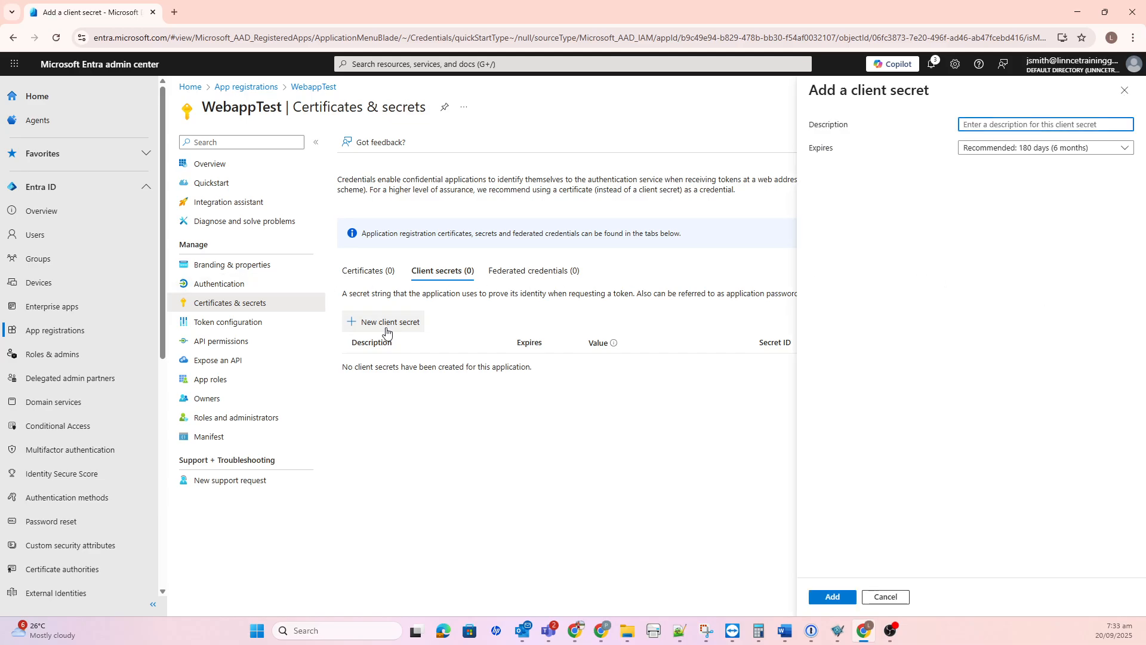
{"action": "left_click", "coordinate": [988, 127]}
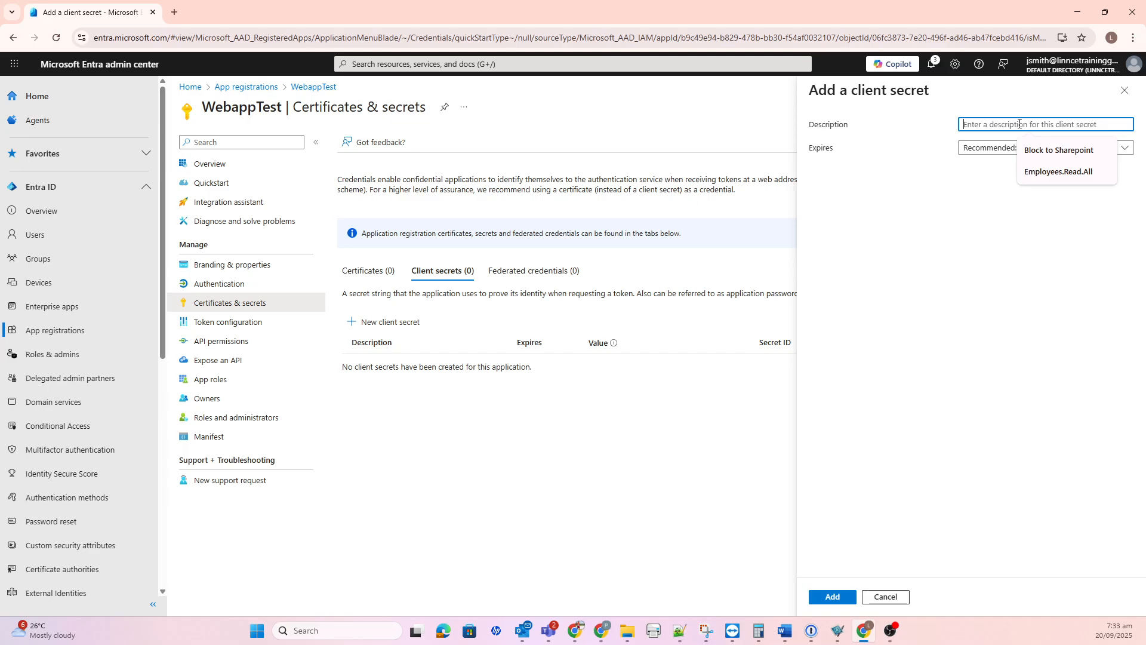
{"action": "type", "text": "M"}
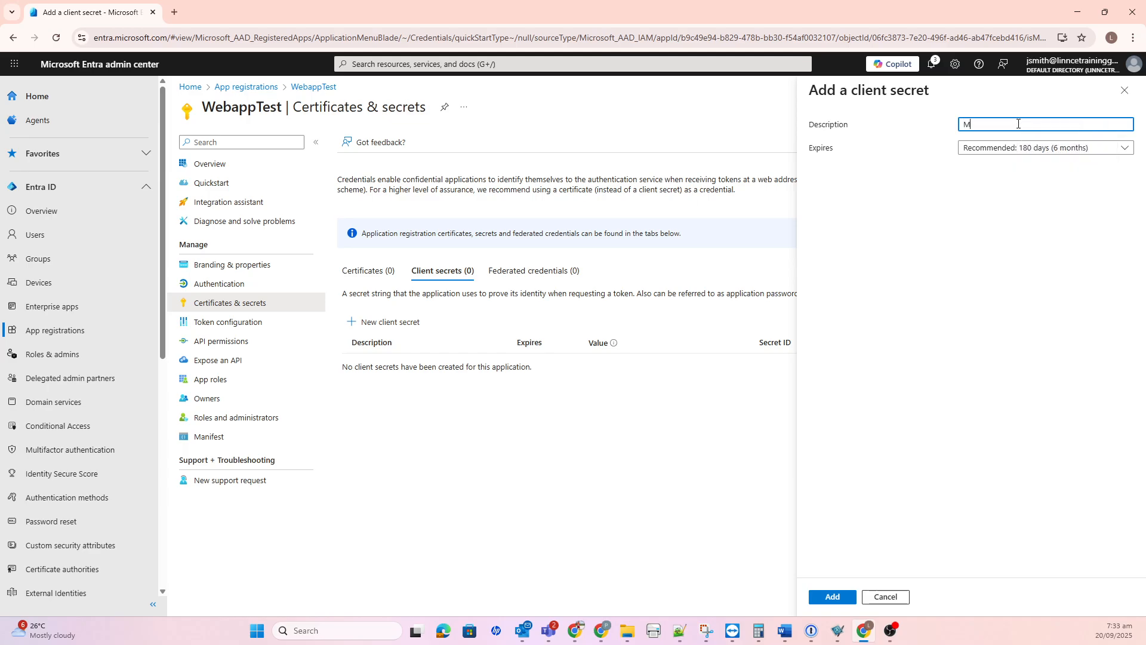
{"action": "type", "text": "yweb"}
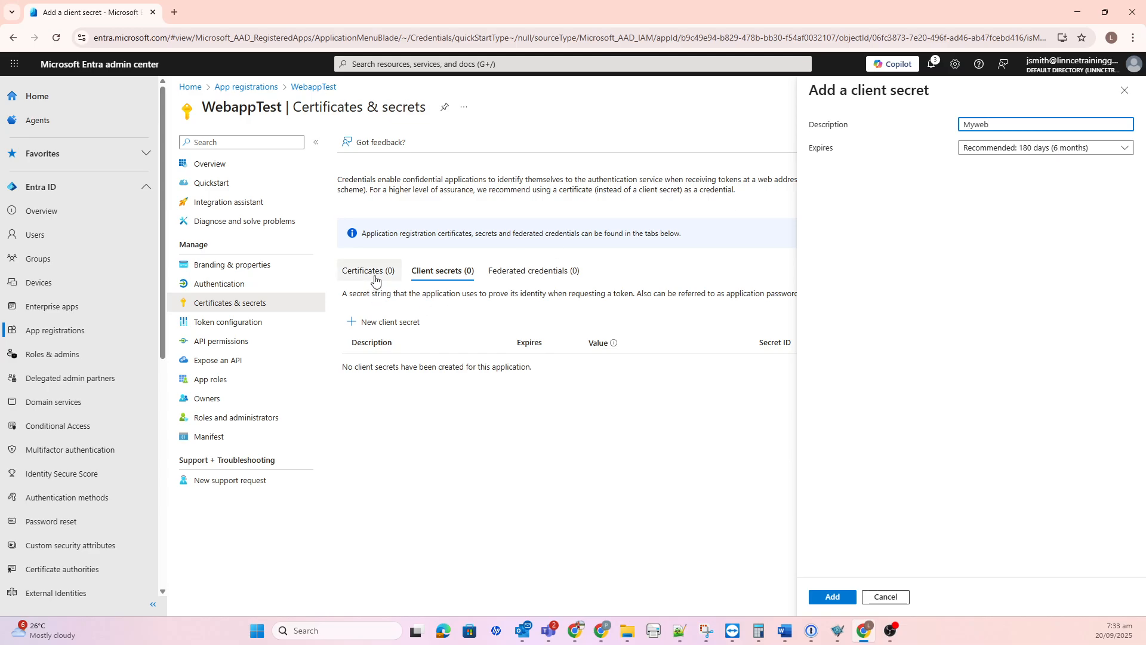
{"action": "left_click", "coordinate": [1052, 153]}
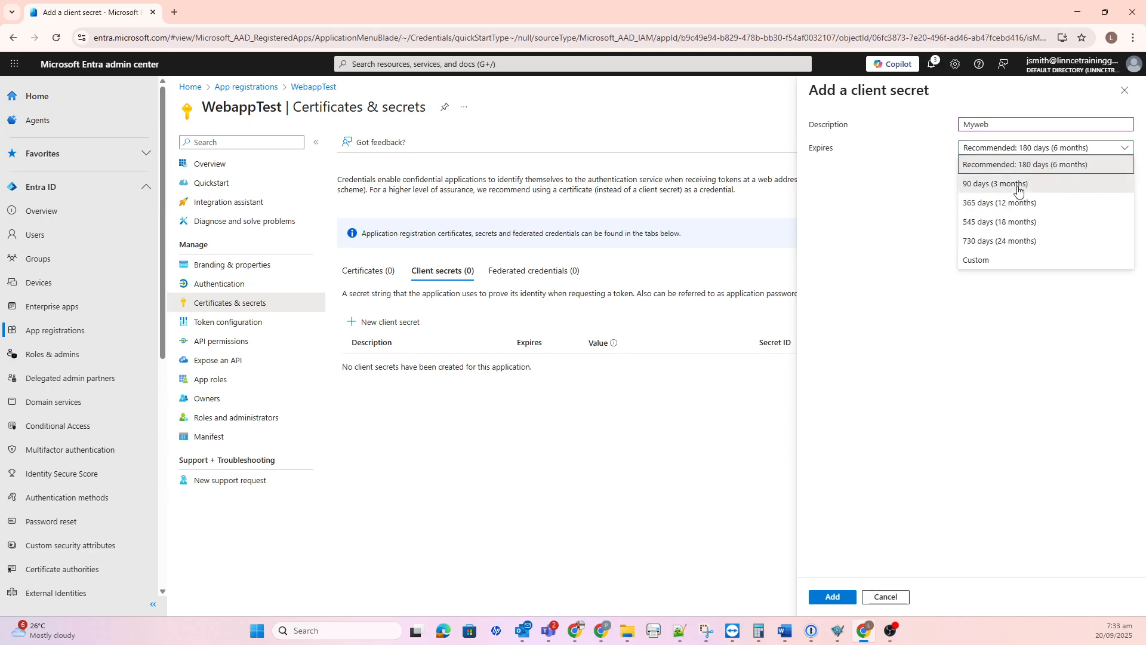
{"action": "left_click", "coordinate": [1018, 190]}
{"action": "left_click", "coordinate": [834, 596]}
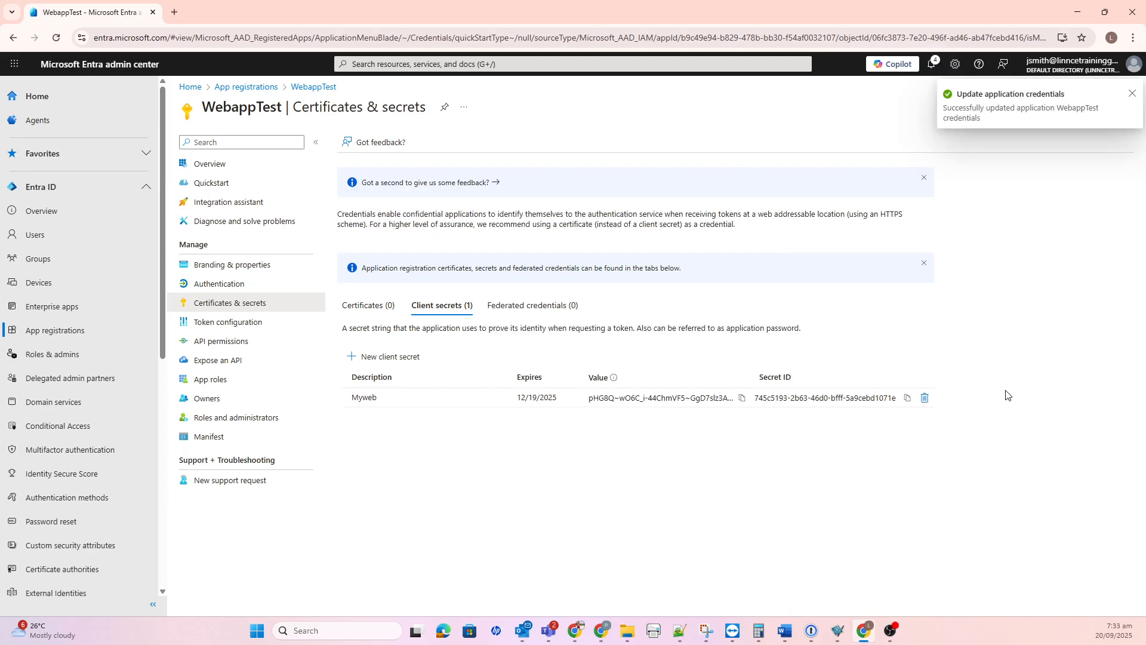
Copy the value of the Myweb client secret
{"action": "left_click", "coordinate": [742, 399]}
{"action": "left_click", "coordinate": [681, 631]}
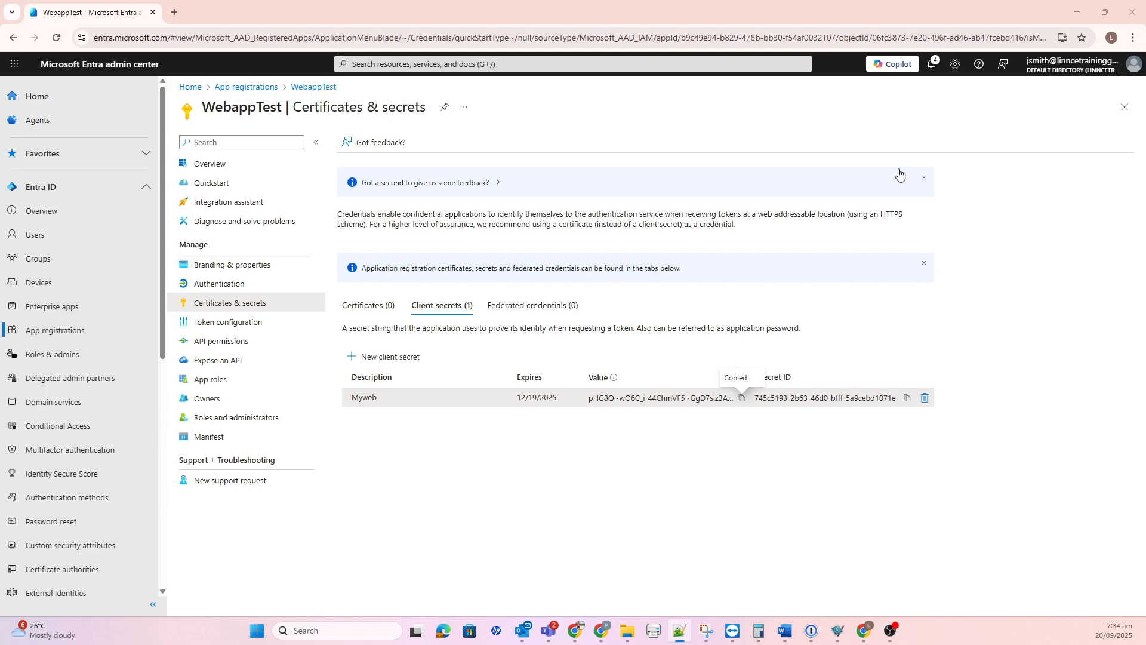
{"action": "left_click", "coordinate": [1035, 326]}
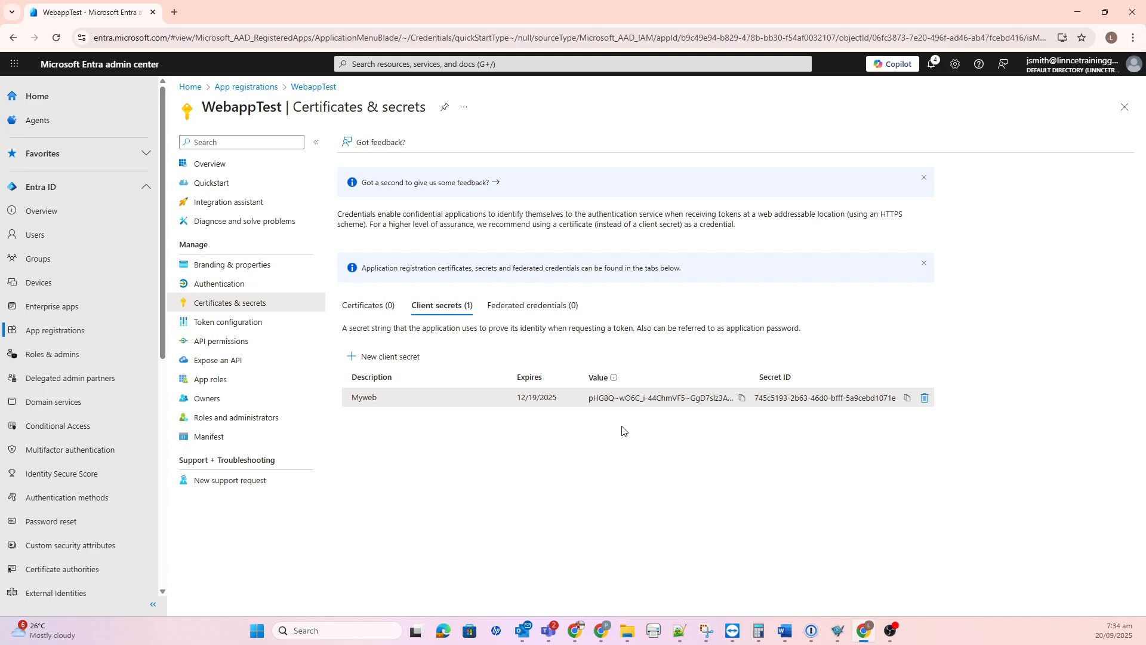
Start a new custom role from the directory's full list of administrative roles and name it My custom app role
{"action": "left_click", "coordinate": [259, 418]}
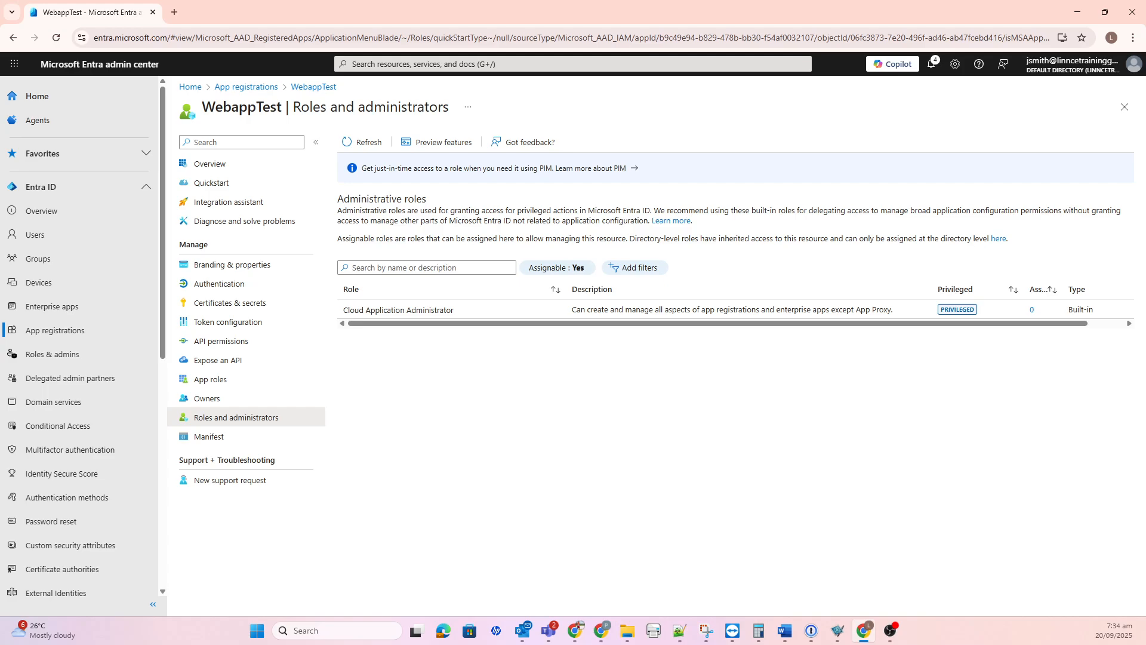
{"action": "left_click", "coordinate": [76, 358]}
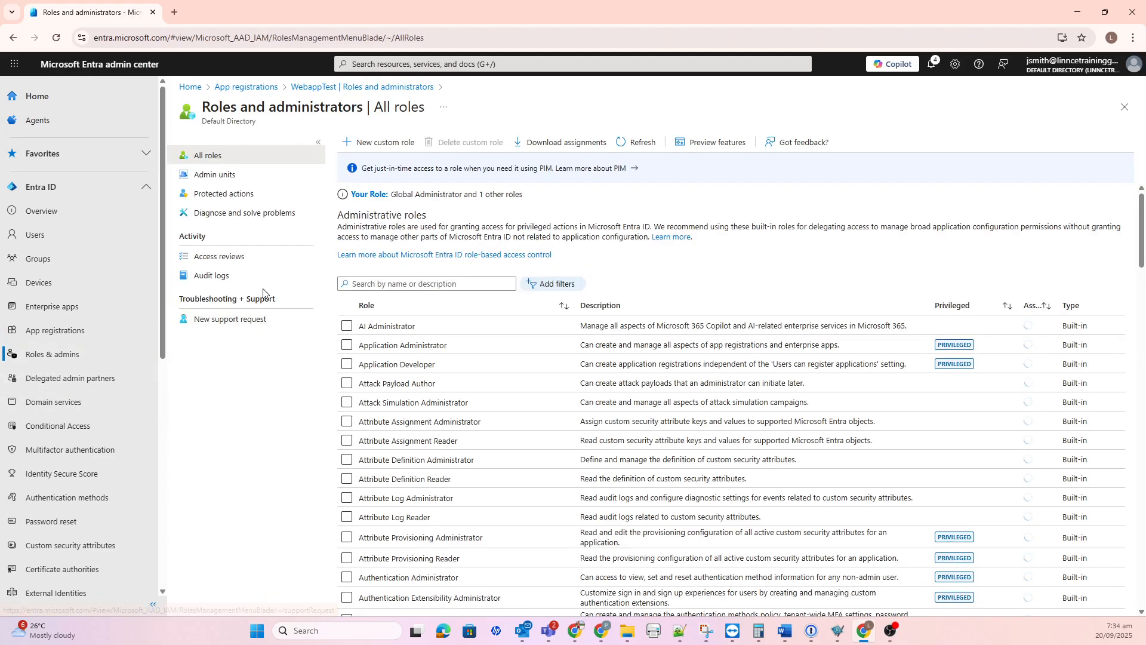
{"action": "left_click", "coordinate": [382, 143]}
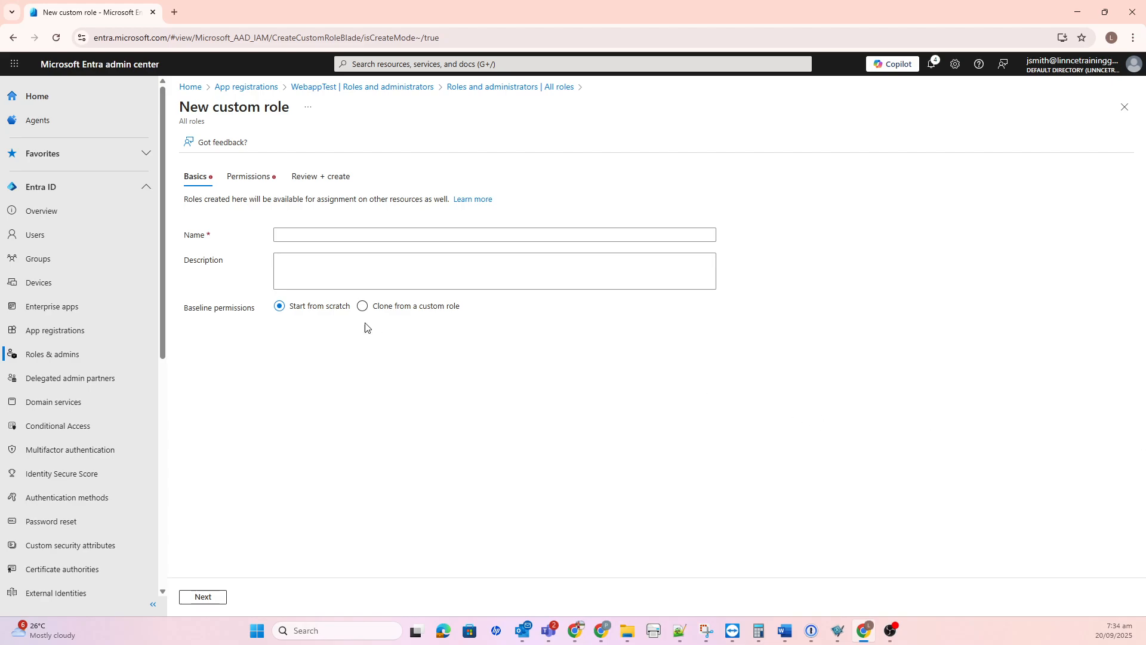
{"action": "left_click", "coordinate": [350, 233]}
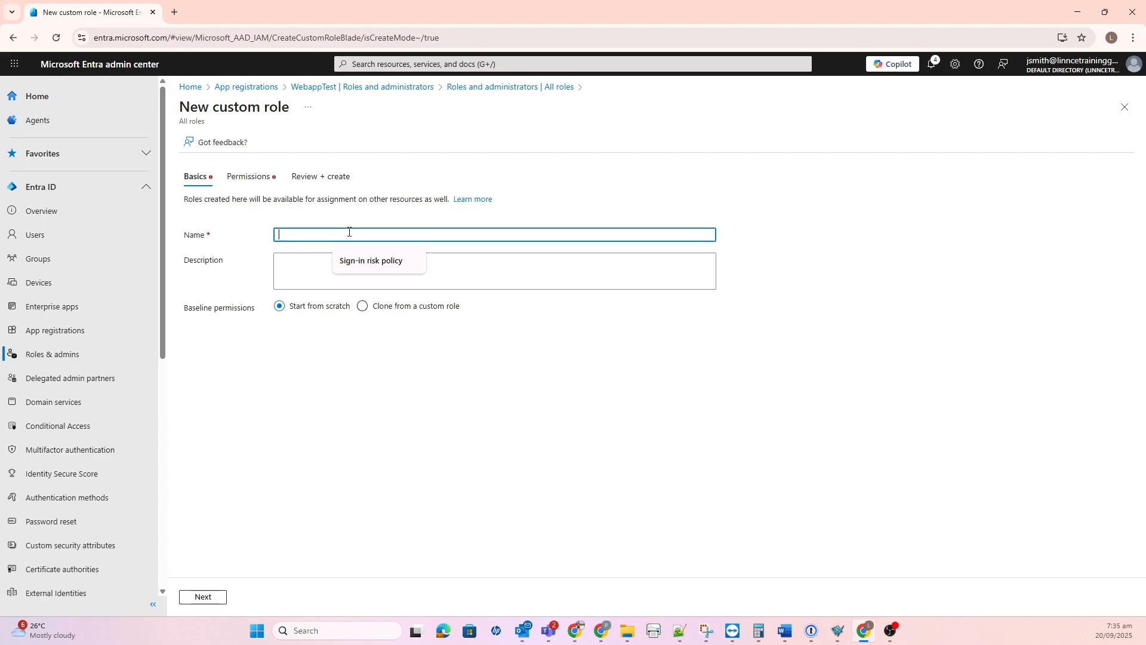
{"action": "type", "text": "Myc"}
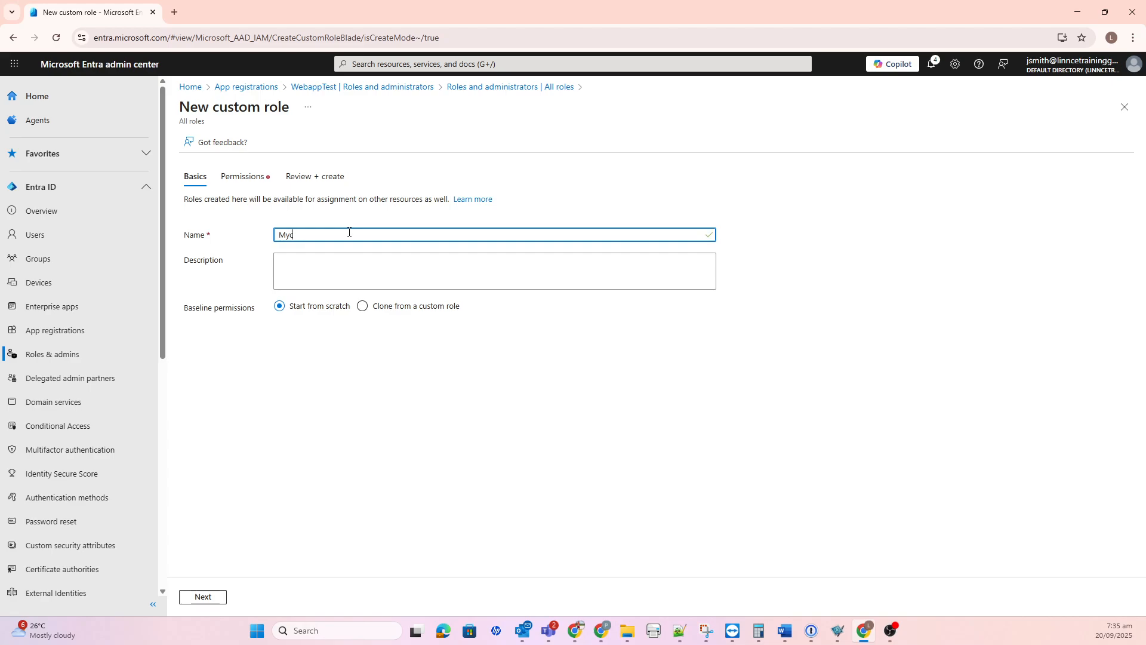
{"action": "type", "text": "ustom app role"}
{"action": "left_click", "coordinate": [289, 237]}
Create the role with the permissions servicePrincipals/managePasswordSingleSignOnCredentials and servicePrincipals/synchronizationCredentials/manage, found by searching for "credenti"
{"action": "left_click", "coordinate": [257, 178]}
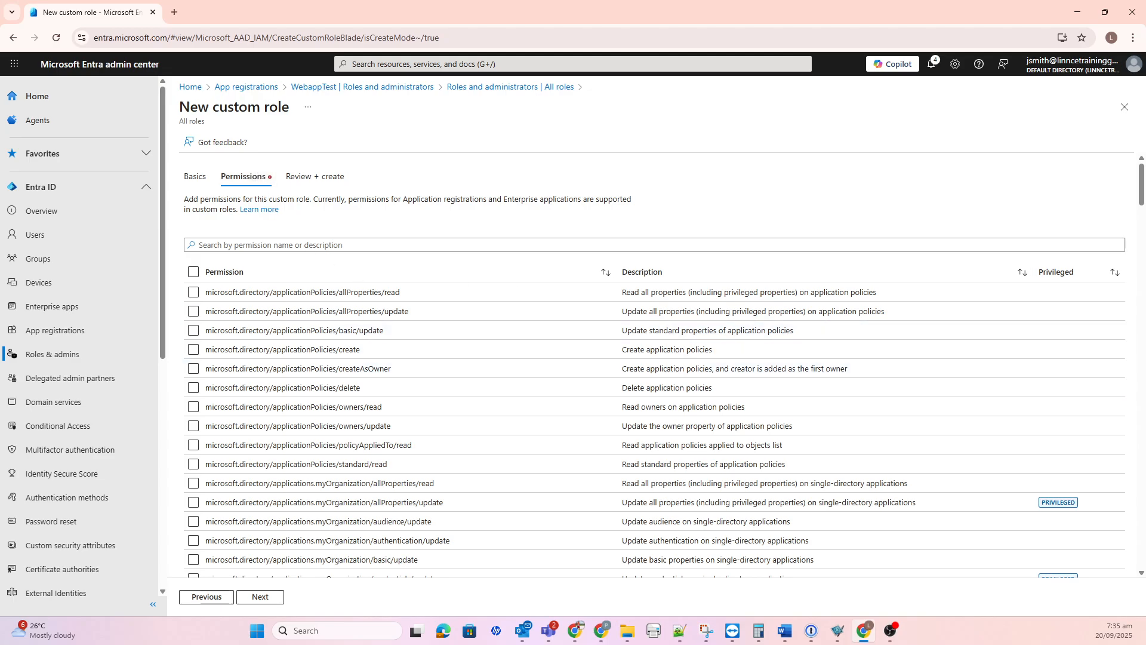
{"action": "left_click", "coordinate": [213, 242]}
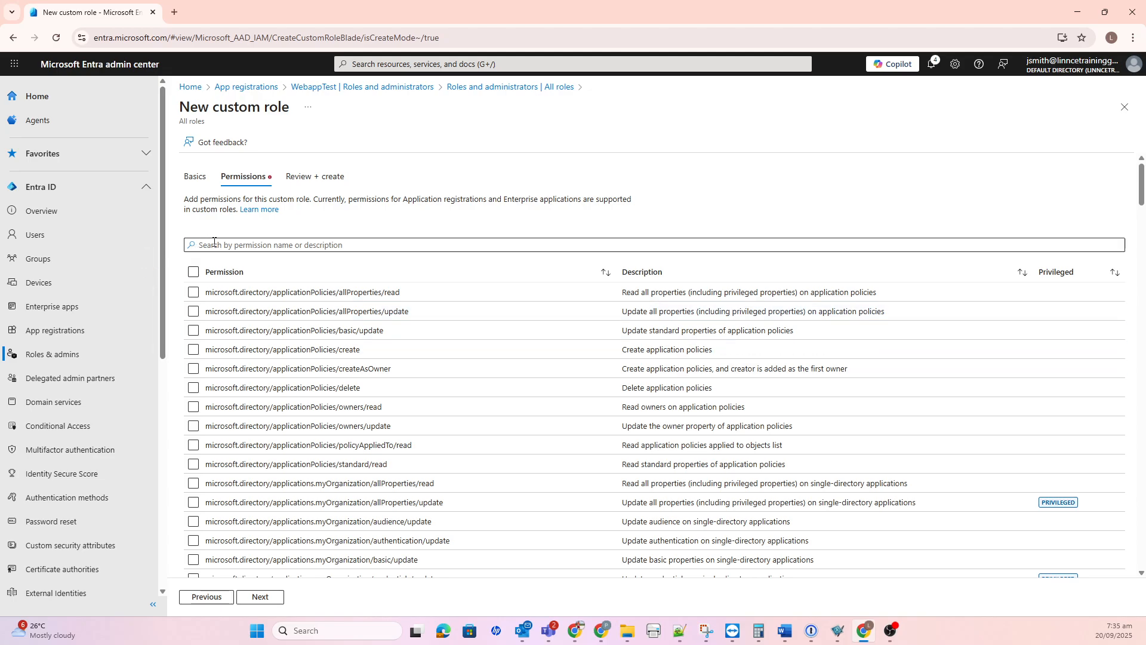
{"action": "type", "text": "credenti"}
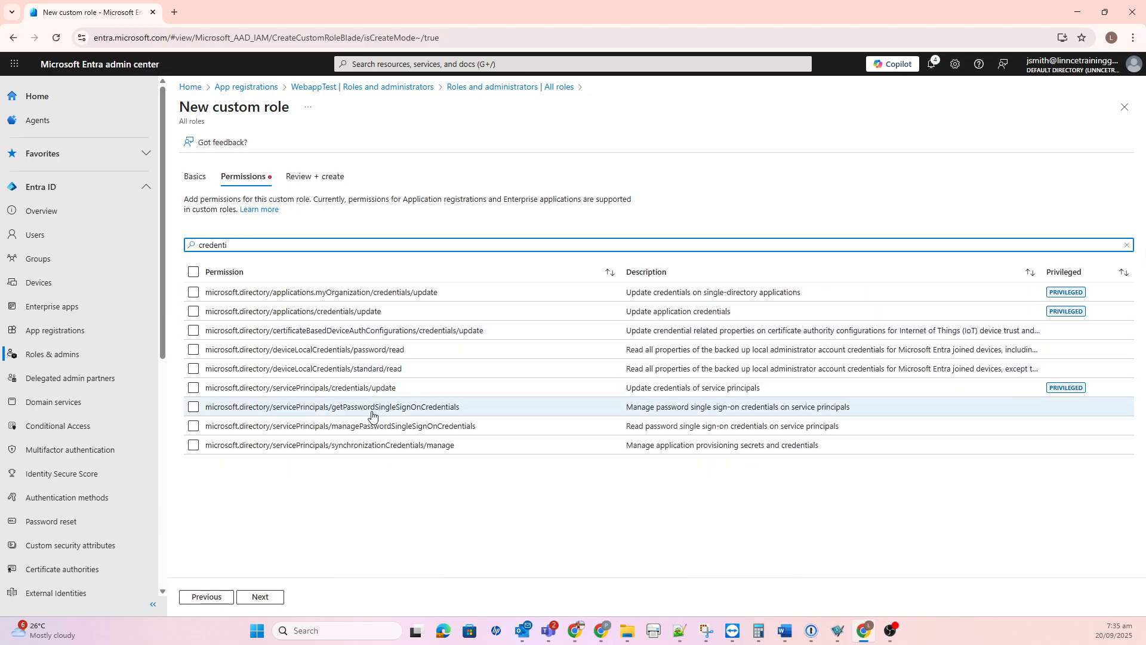
{"action": "left_click", "coordinate": [194, 407]}
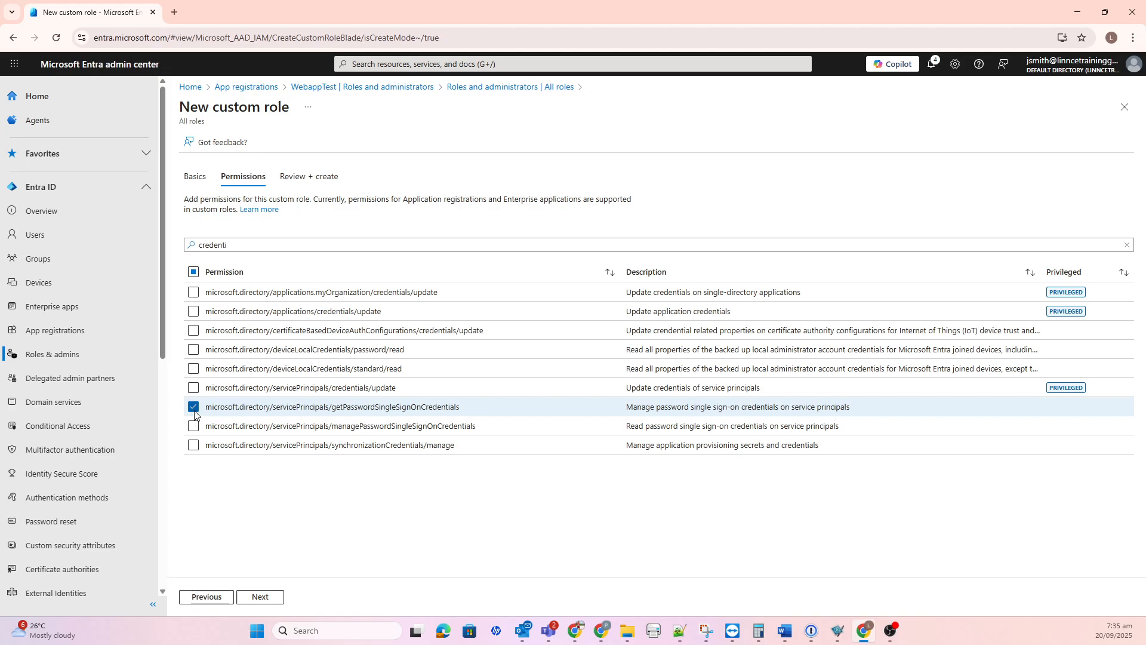
{"action": "left_click", "coordinate": [194, 427]}
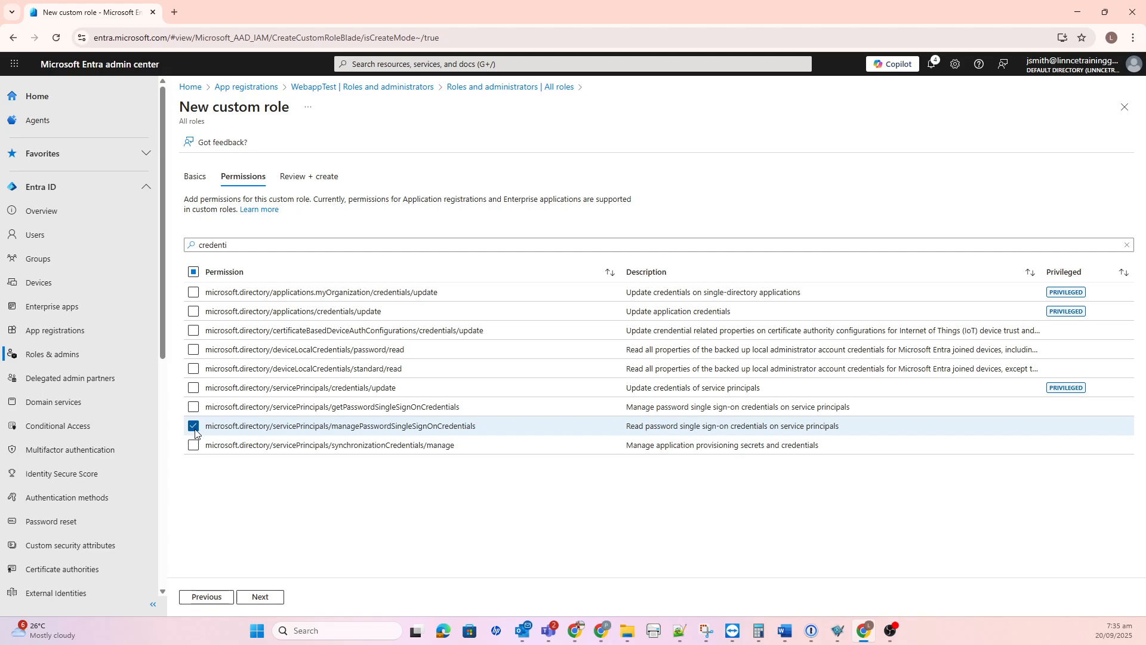
{"action": "left_click", "coordinate": [193, 446]}
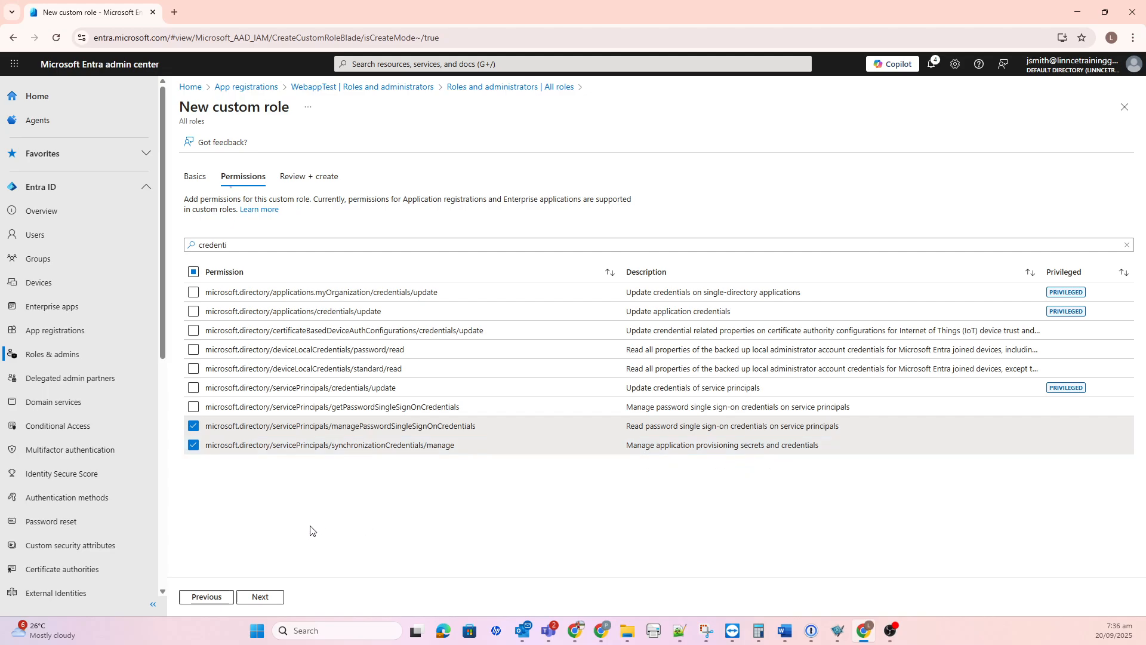
{"action": "left_click", "coordinate": [260, 596]}
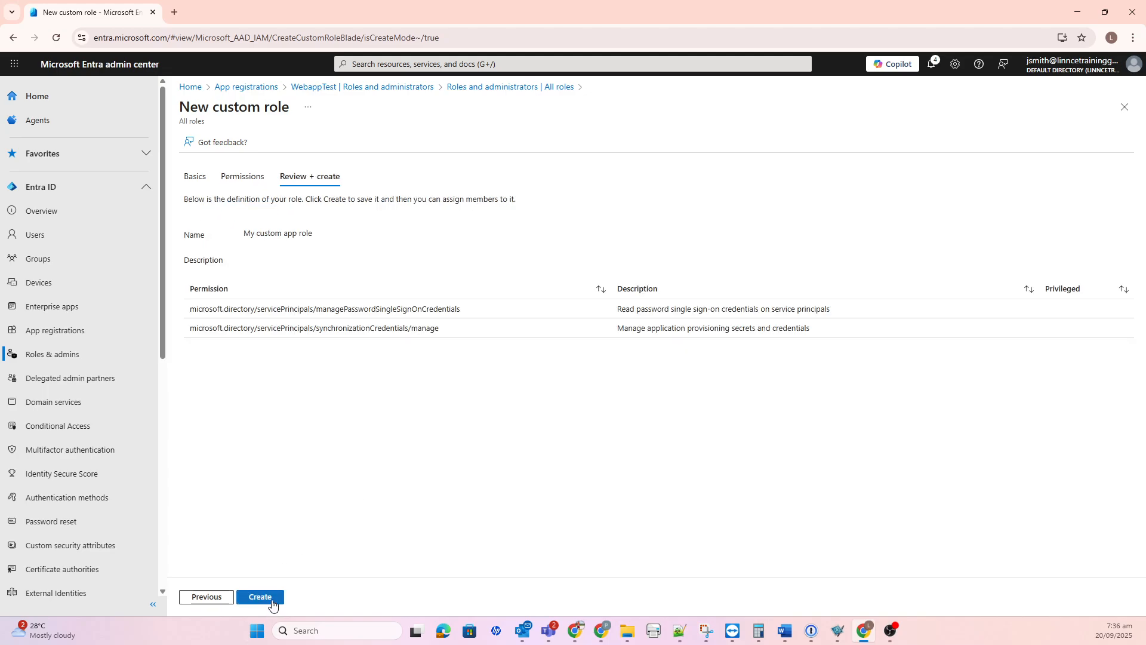
{"action": "left_click", "coordinate": [272, 603]}
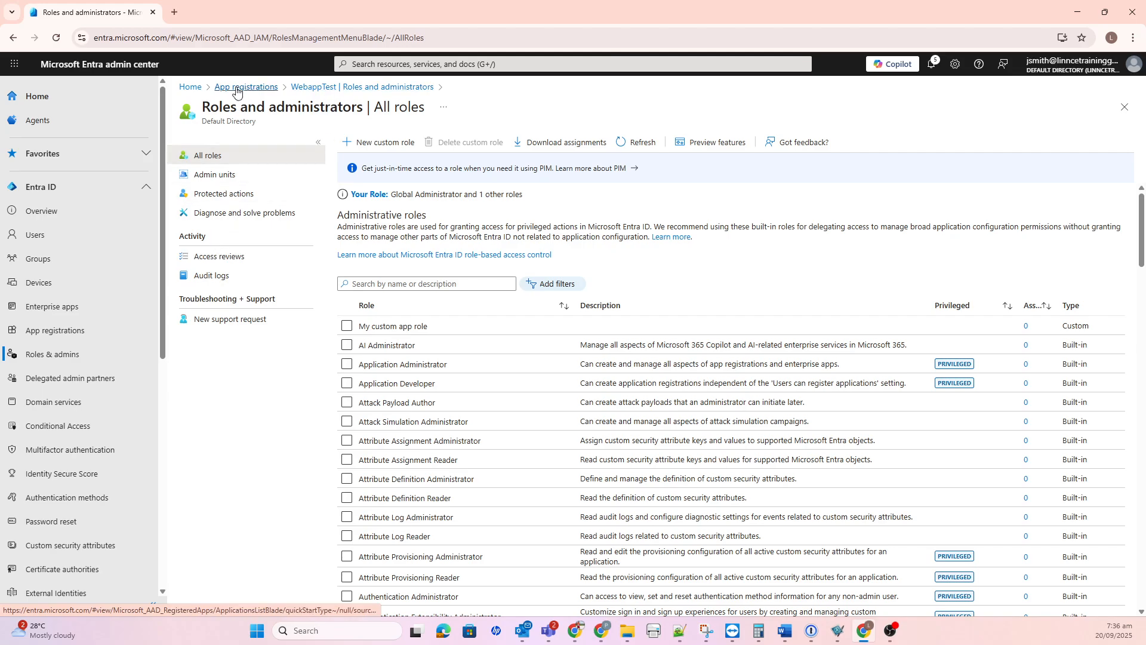
Open WebappTest from the list of all app registrations and view the administrative roles assignable to it
{"action": "left_click", "coordinate": [53, 331]}
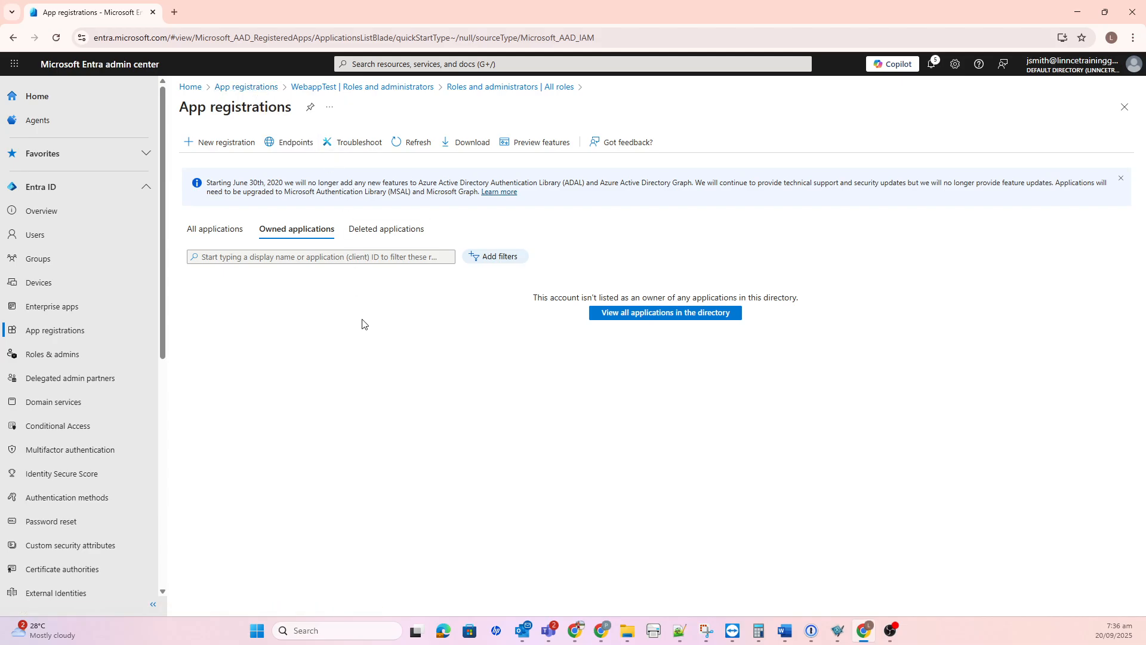
{"action": "left_click", "coordinate": [70, 330]}
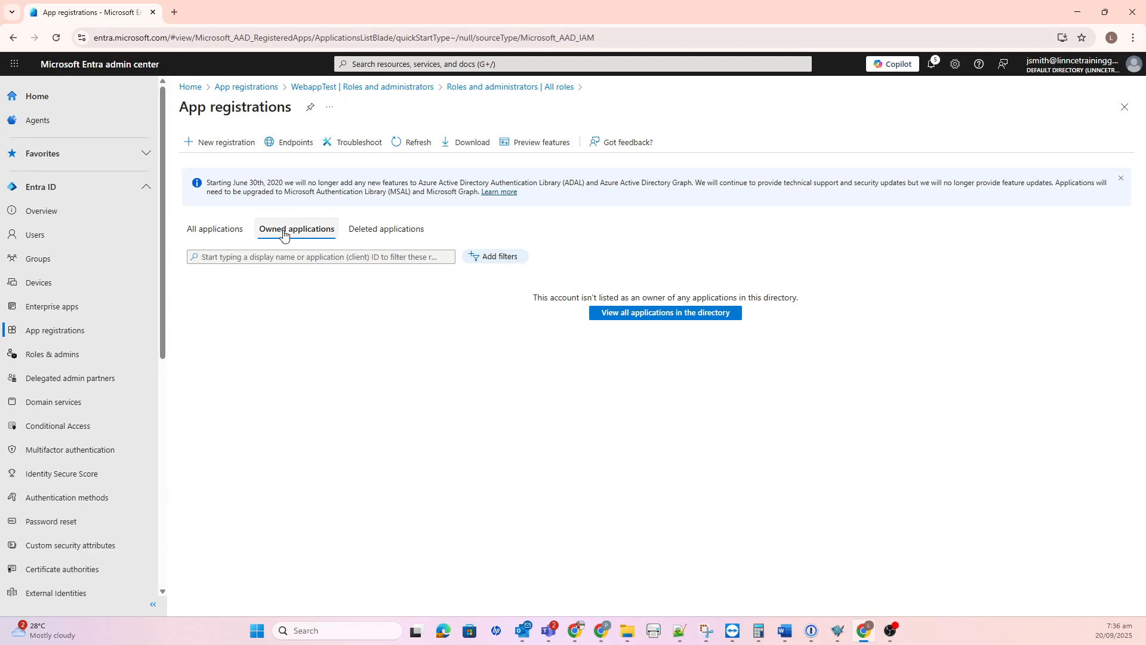
{"action": "left_click", "coordinate": [228, 231]}
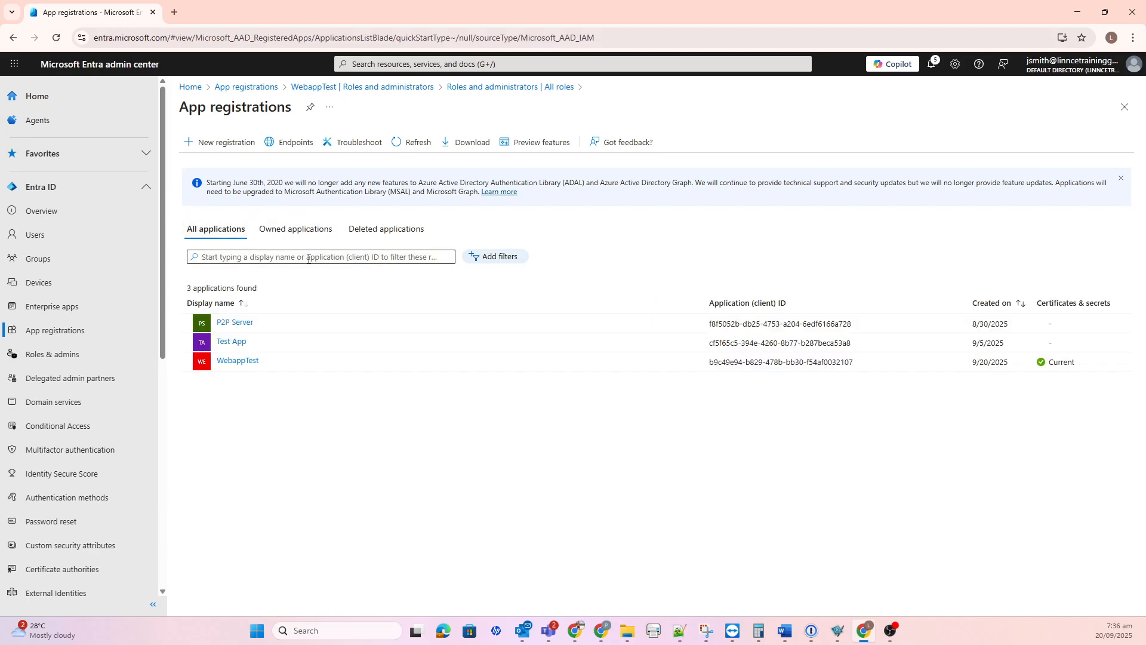
{"action": "left_click", "coordinate": [239, 362]}
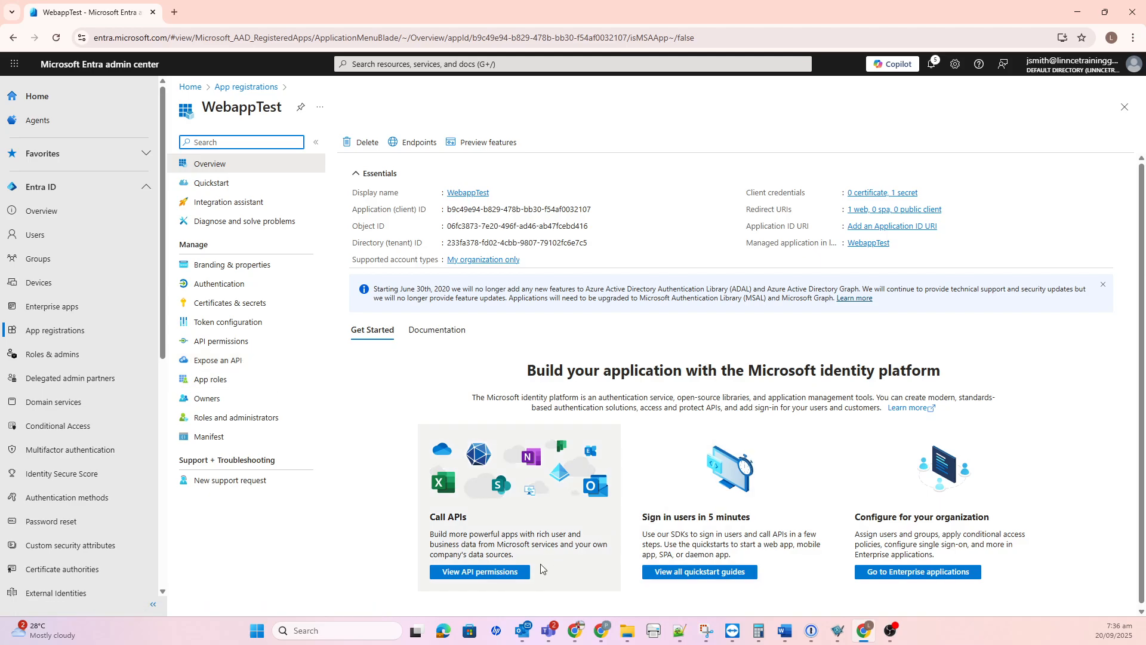
{"action": "left_click", "coordinate": [238, 418]}
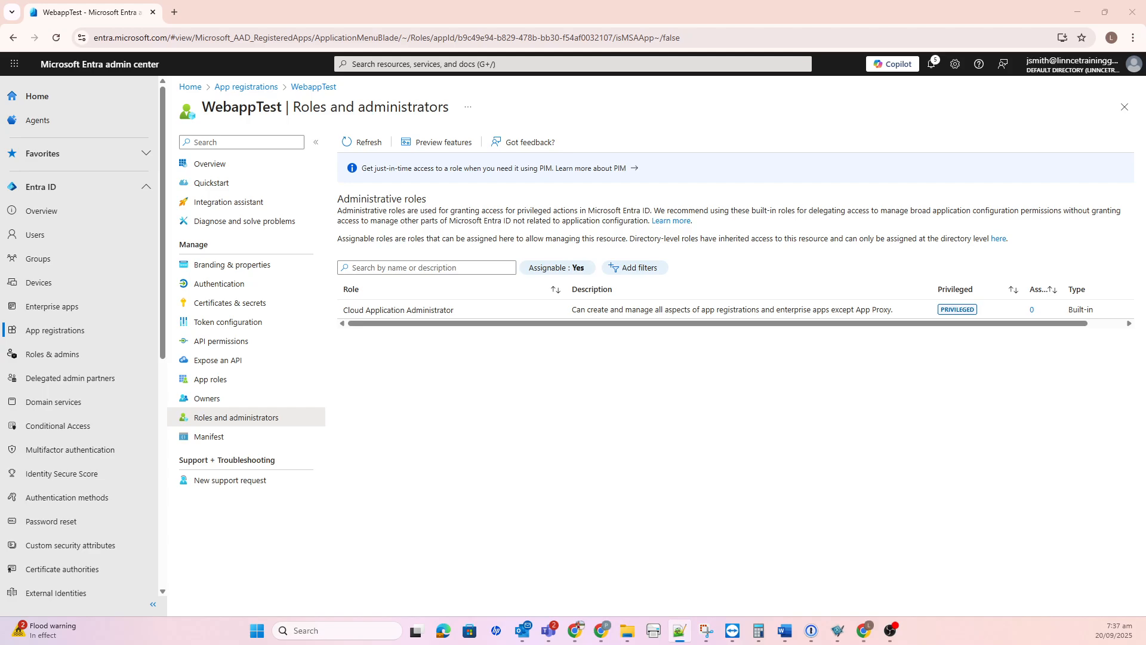
Switch to Notepad++ and maximize the window to show the OAuth authorize URL templates in full
{"action": "left_click_drag", "start_coordinate": [1145, 114], "coordinate": [671, 139]}
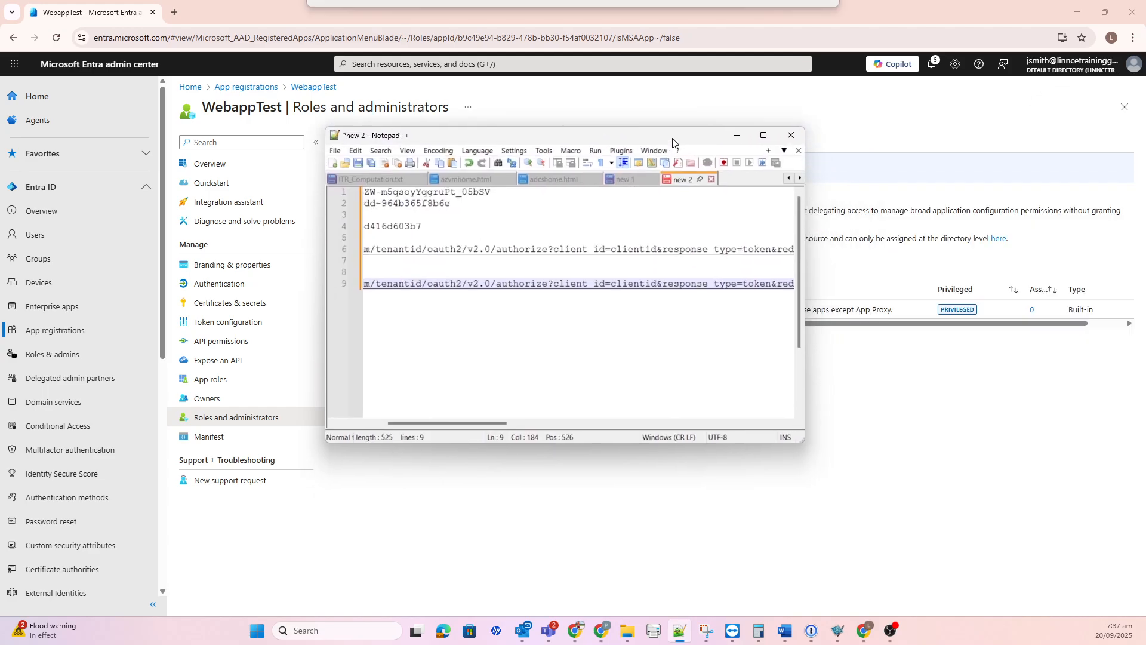
{"action": "left_click", "coordinate": [769, 137]}
{"action": "left_click_drag", "start_coordinate": [762, 593], "coordinate": [412, 595]}
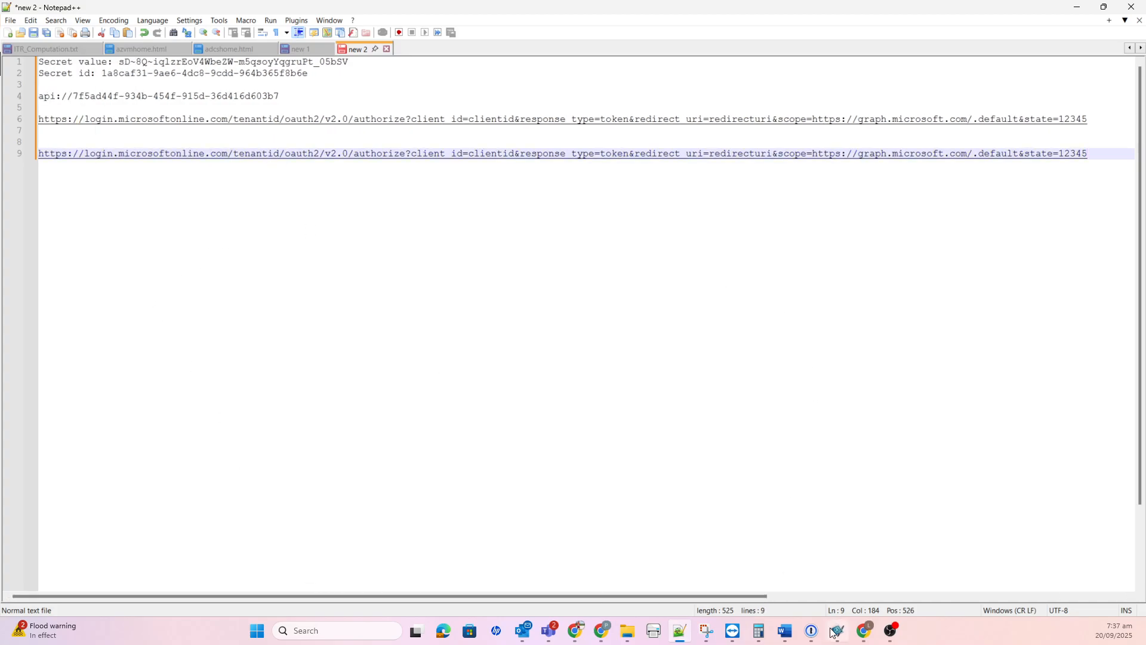
Copy WebappTest's directory (tenant) ID from its overview and replace the tenantid placeholder in the line 9 authorize URL in Notepad++
{"action": "mouse_move", "coordinate": [769, 628]}
{"action": "left_click", "coordinate": [865, 631]}
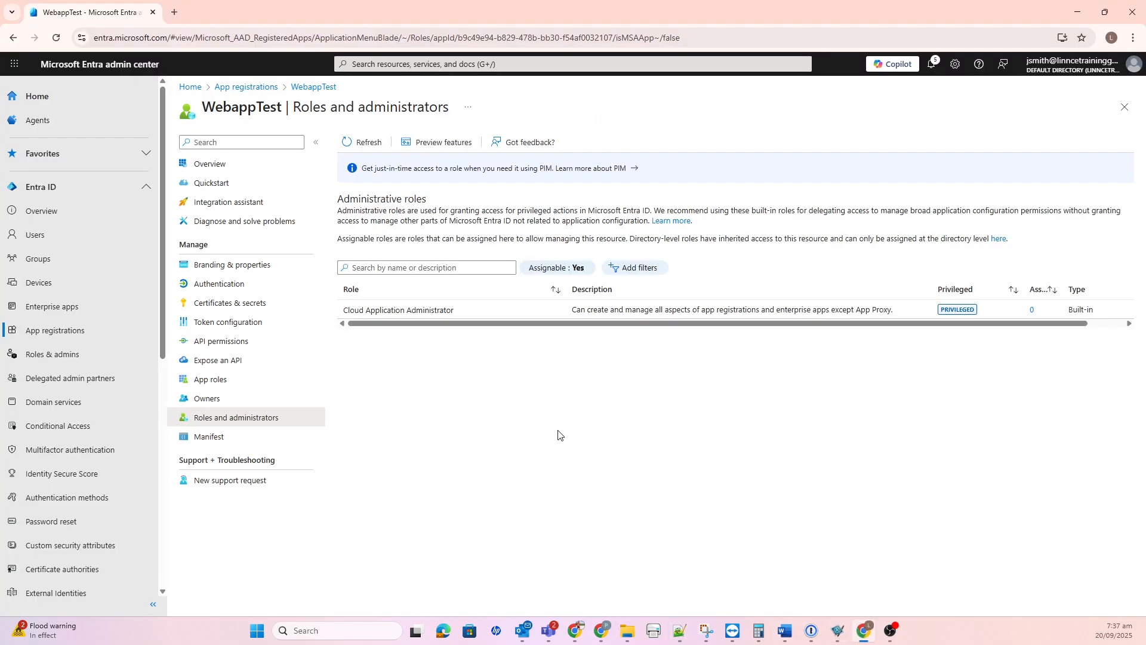
{"action": "left_click", "coordinate": [229, 165]}
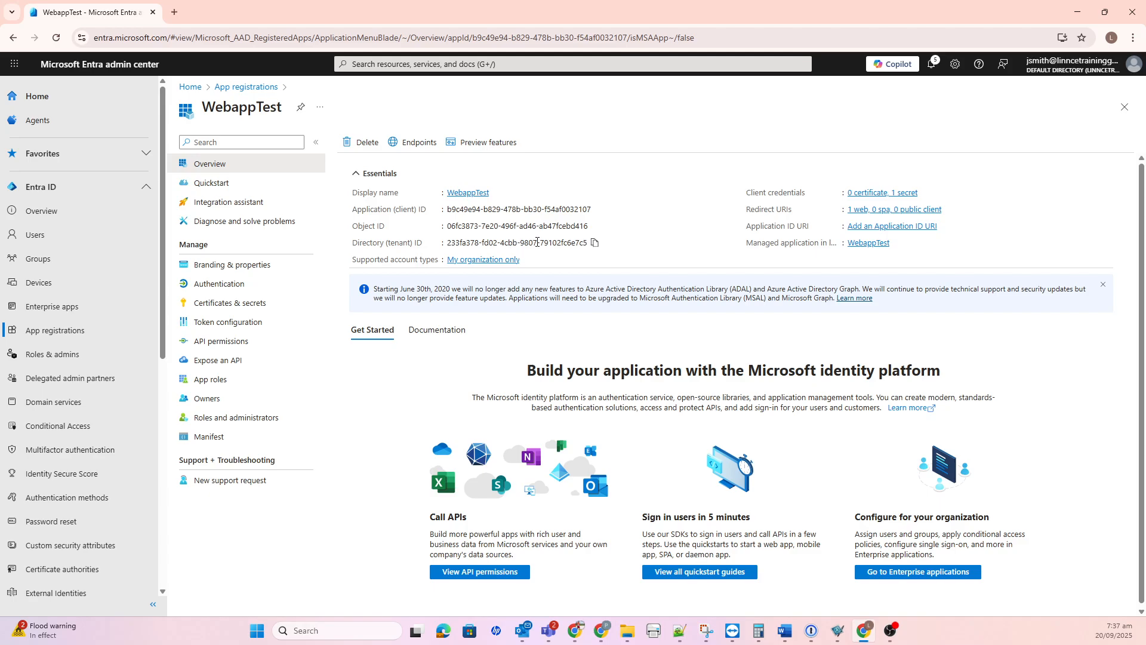
{"action": "left_click", "coordinate": [594, 244]}
{"action": "left_click", "coordinate": [680, 630]}
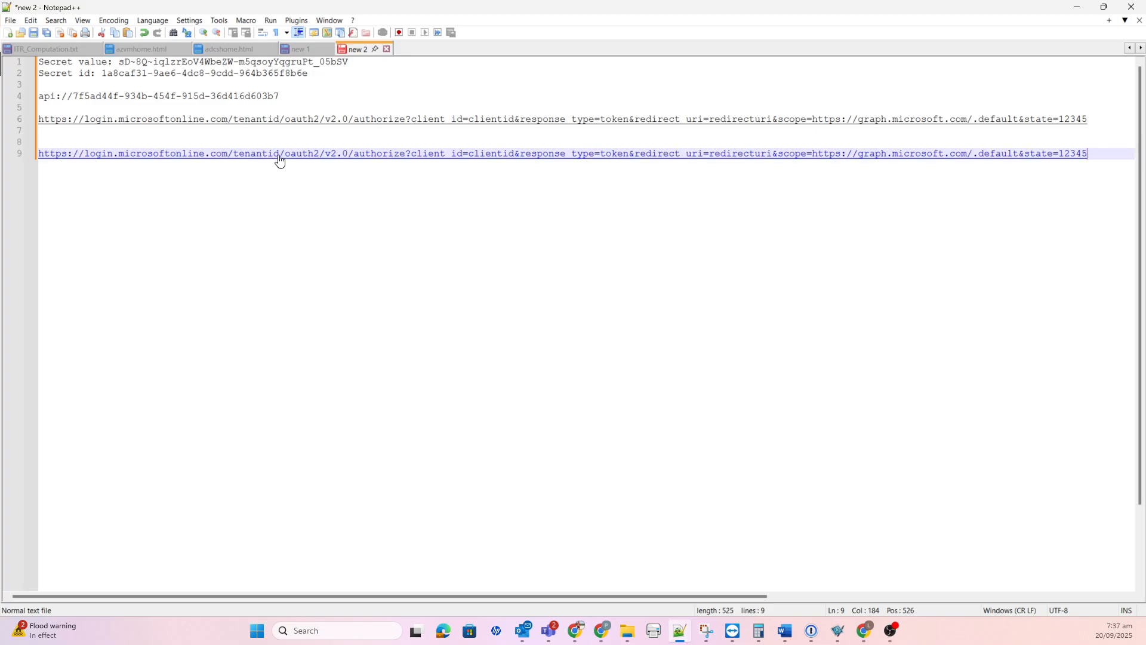
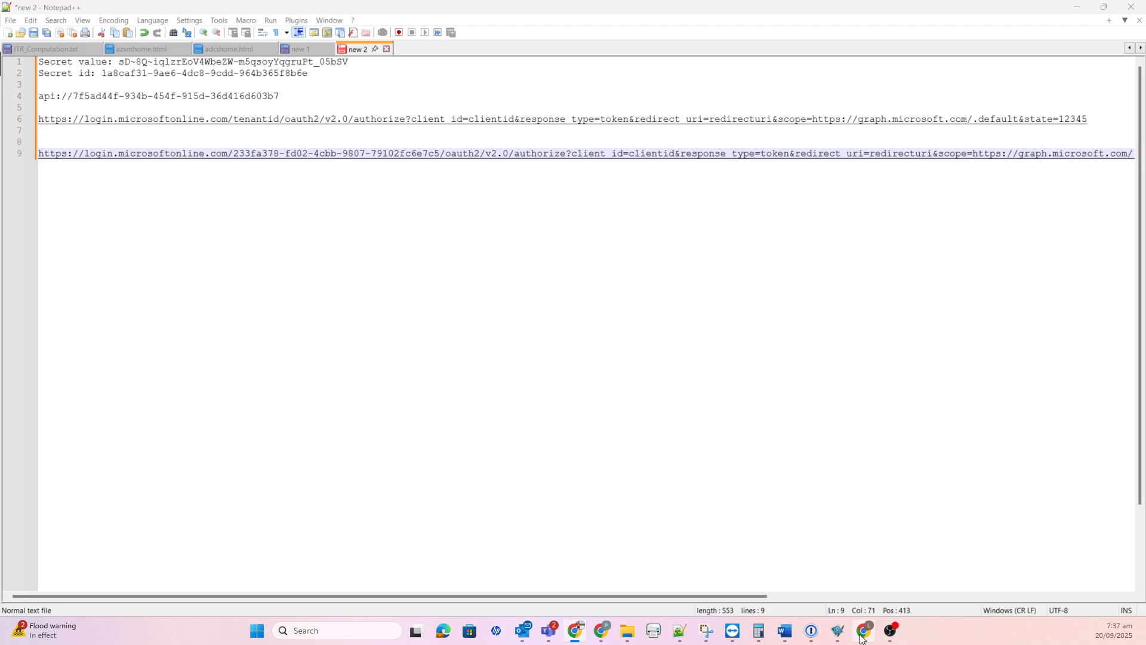
Copy WebappTest's application (client) ID and replace the clientid placeholder in the line 9 authorize URL in Notepad++
{"action": "key", "text": "alt+Tab"}
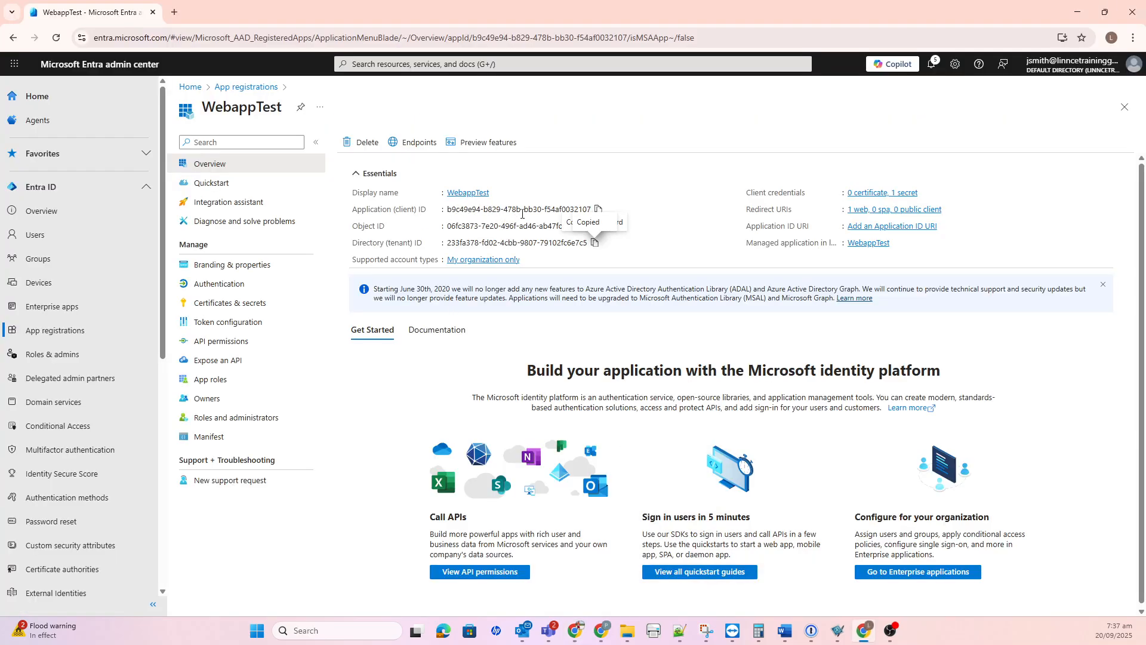
{"action": "left_click", "coordinate": [598, 209]}
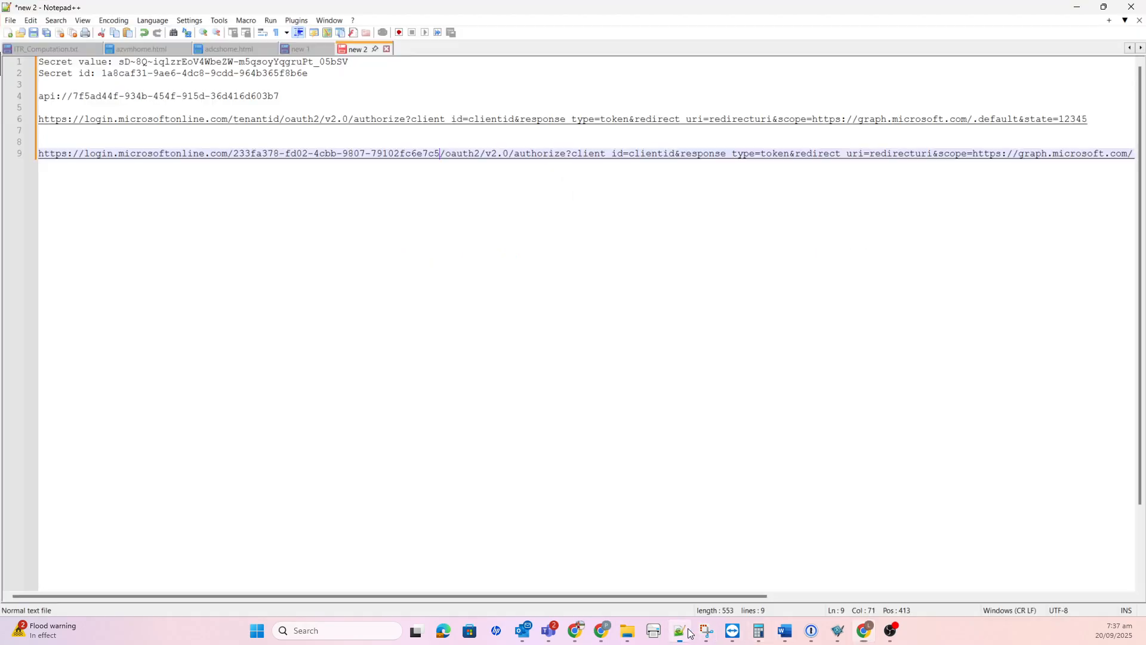
{"action": "left_click", "coordinate": [680, 631]}
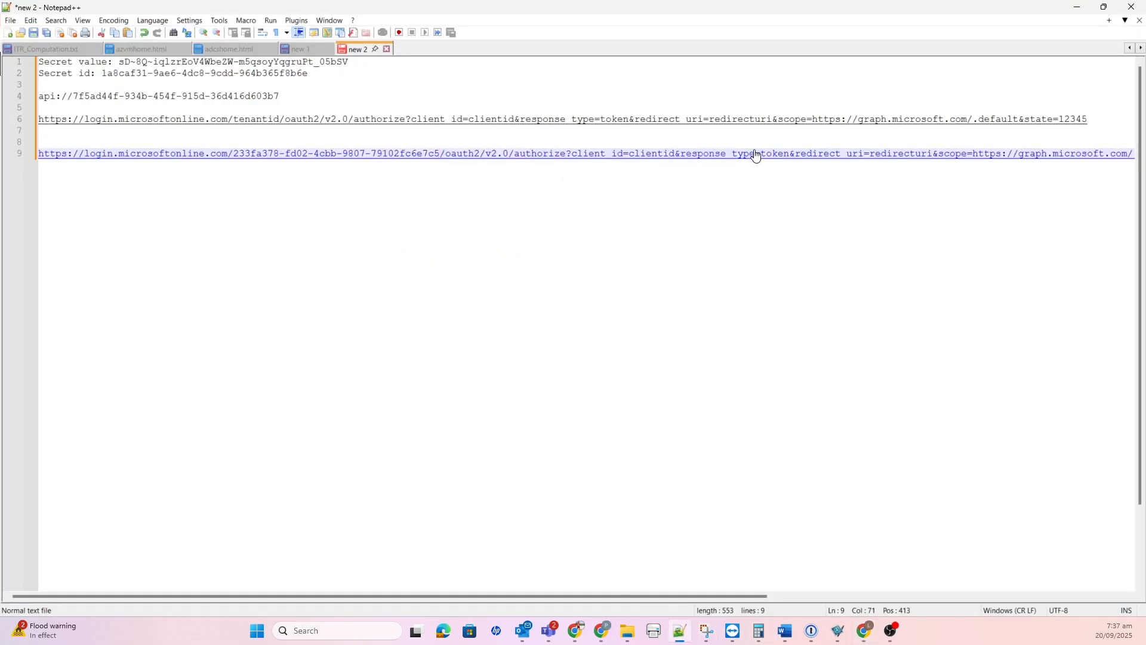
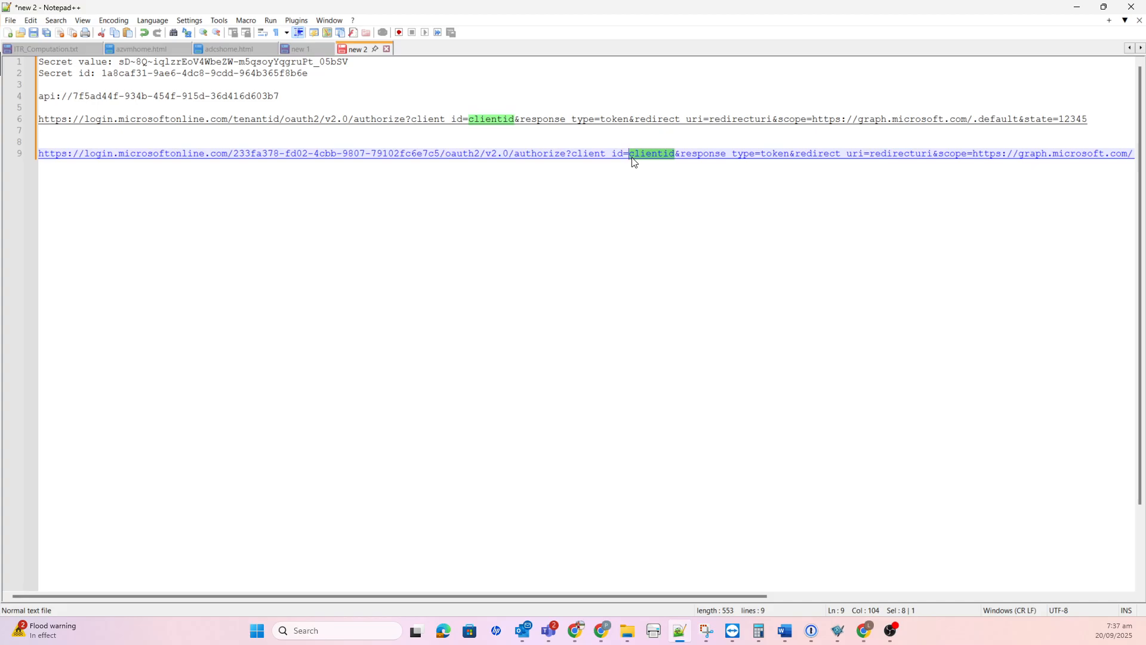
{"action": "type", "text": "b9c49e94-b829-478b-bb30-f54af0032107"}
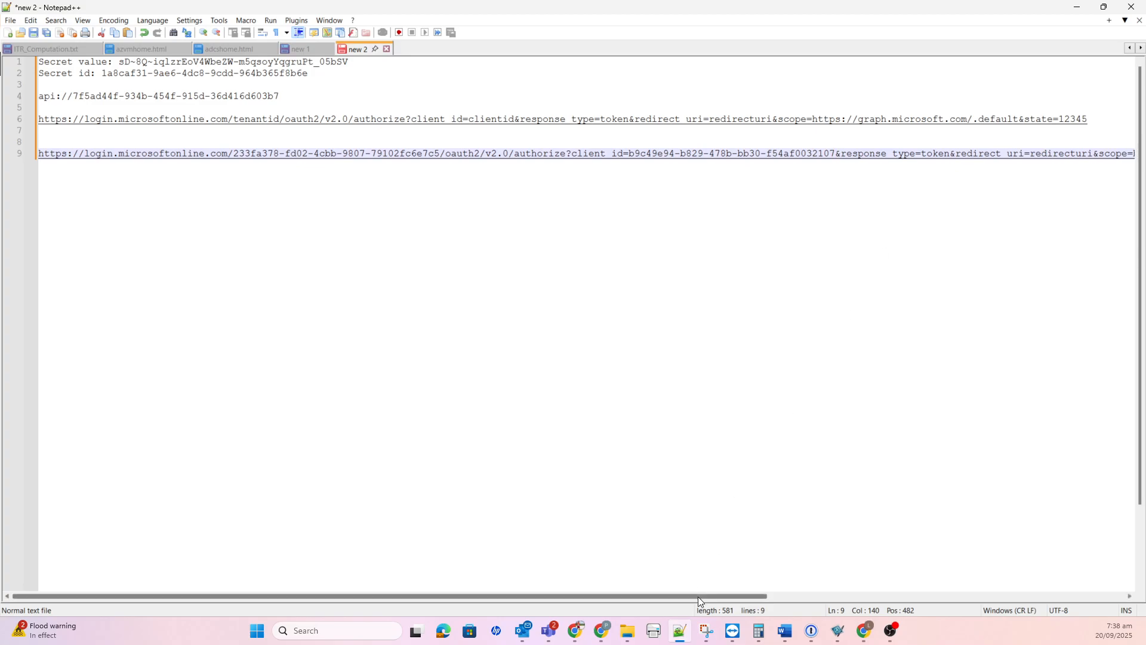
Copy WebappTest's web redirect URI from its authentication settings and replace the redirecturi placeholder in the line 9 authorize URL in Notepad++
{"action": "left_click_drag", "start_coordinate": [698, 596], "coordinate": [922, 588]}
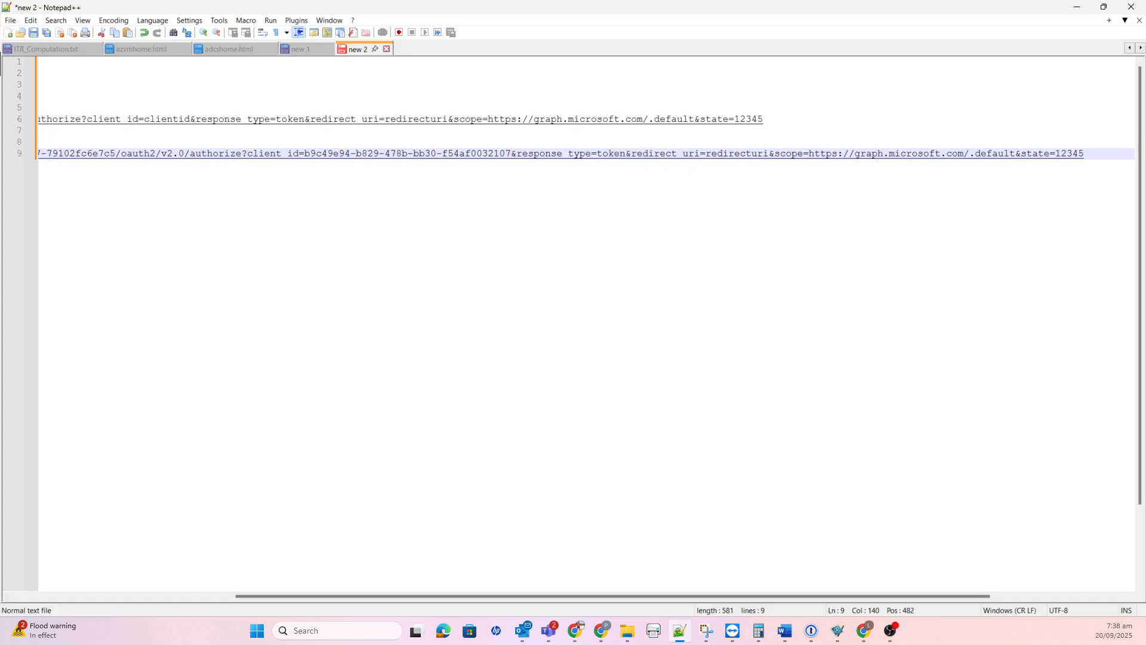
{"action": "key", "text": "alt+Tab"}
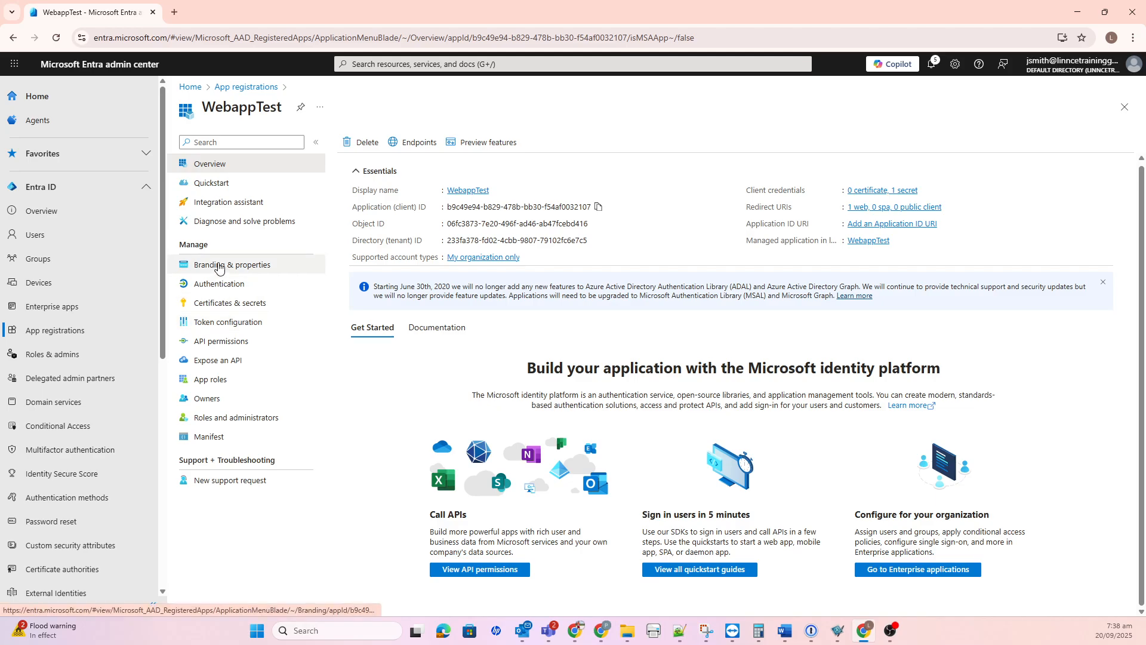
{"action": "left_click", "coordinate": [218, 267]}
{"action": "left_click", "coordinate": [222, 292]}
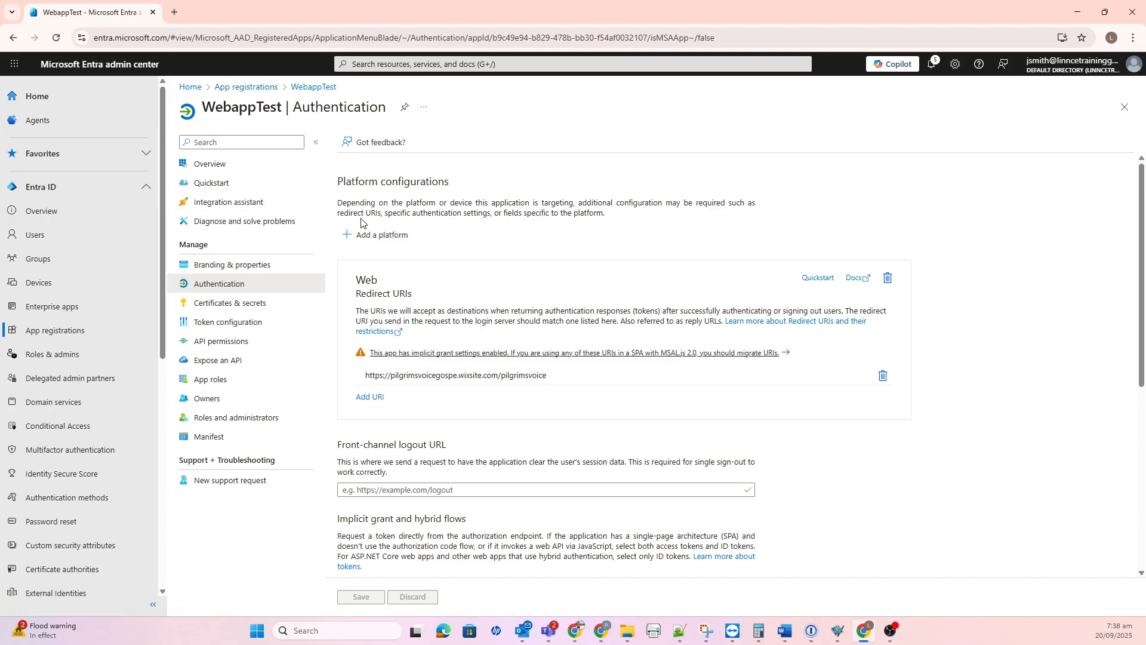
{"action": "left_click_drag", "start_coordinate": [560, 381], "coordinate": [314, 376]}
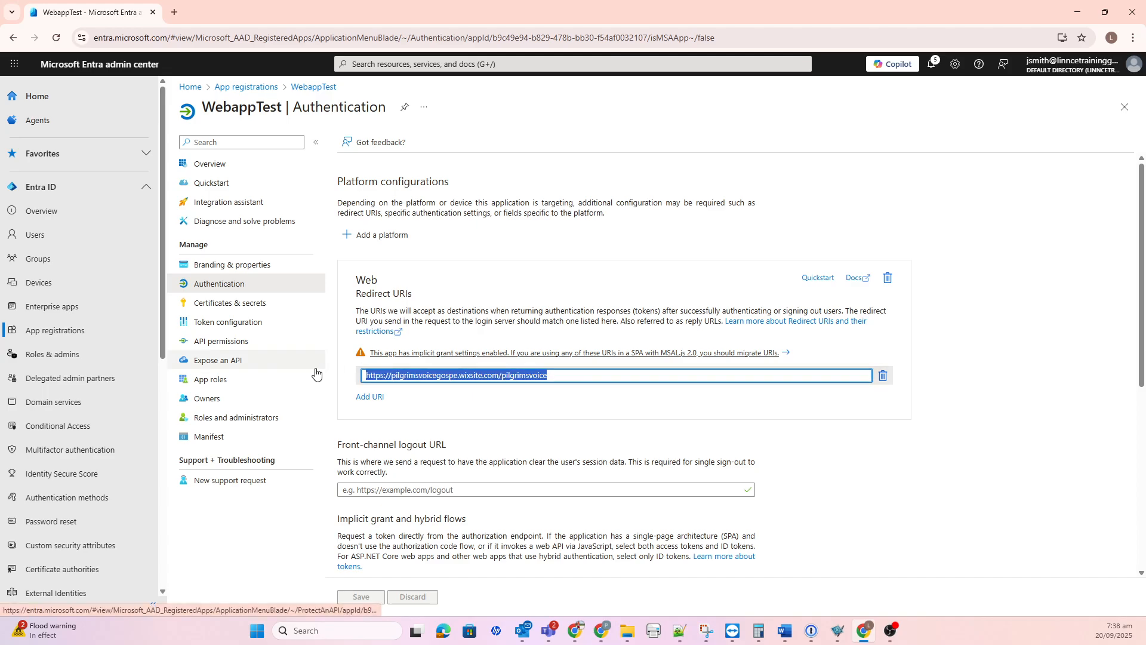
{"action": "left_click", "coordinate": [575, 631]}
{"action": "left_click", "coordinate": [865, 630]}
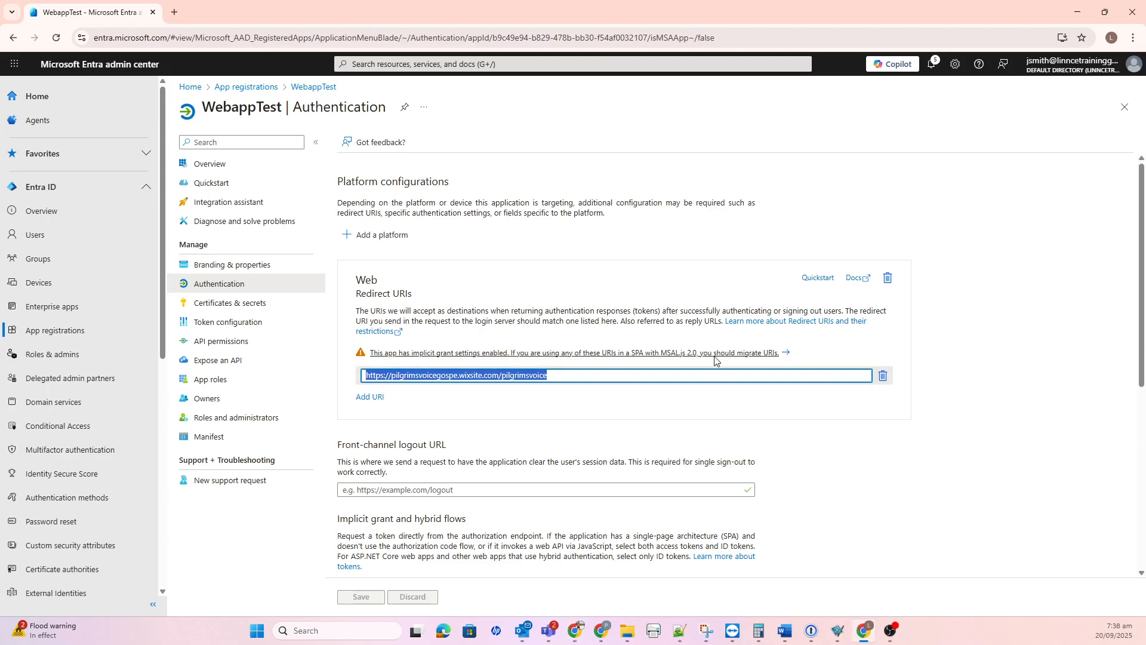
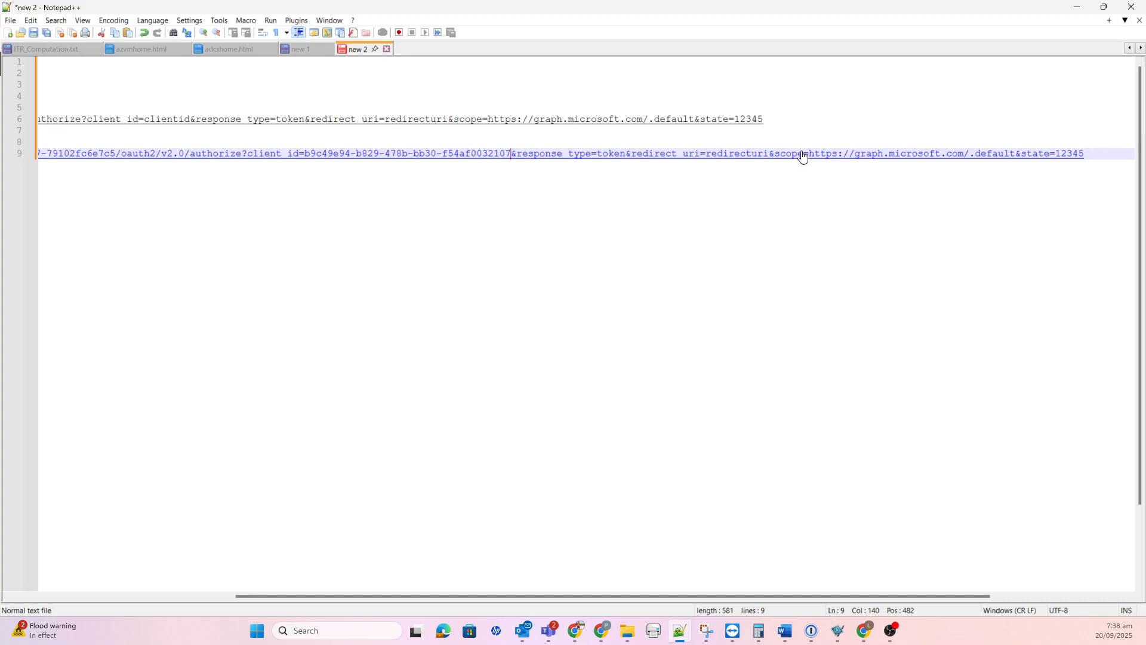
{"action": "left_click", "coordinate": [769, 156]}
{"action": "double_click", "coordinate": [709, 157]}
{"action": "type", "text": "https://pilgrimsvoicegospe.wixsite.com/pilgrimsvoice"}
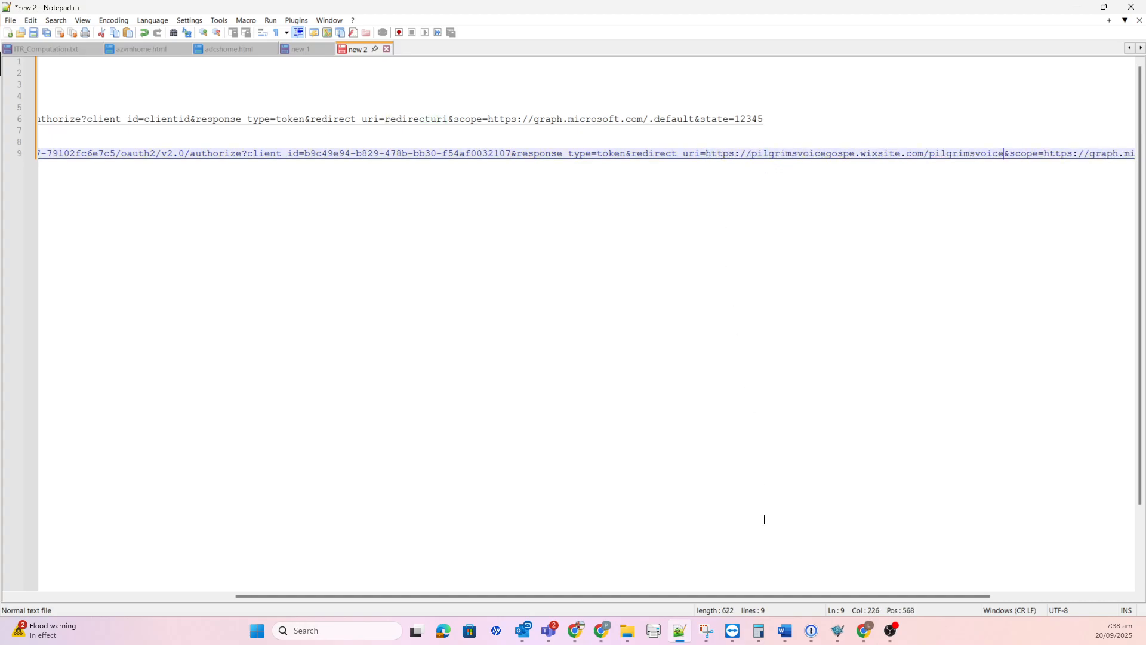
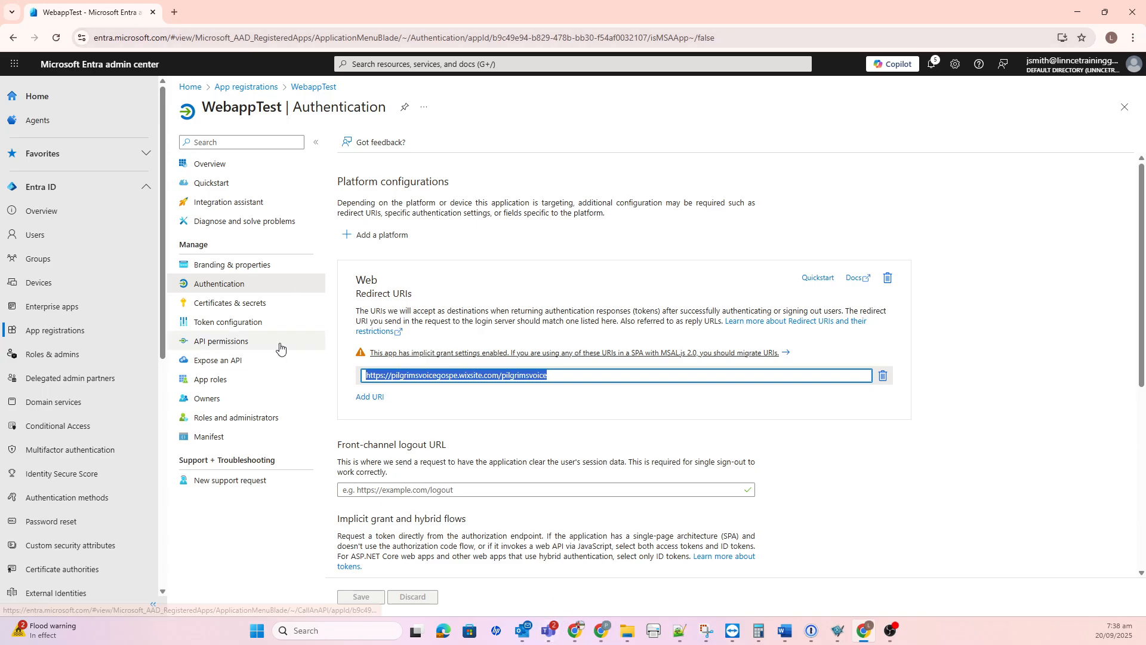
Load the completed line 9 authorize URL in a new Chrome incognito window and submit the test user's sign-in e-mail
{"action": "right_click", "coordinate": [575, 632]}
{"action": "left_click", "coordinate": [519, 536]}
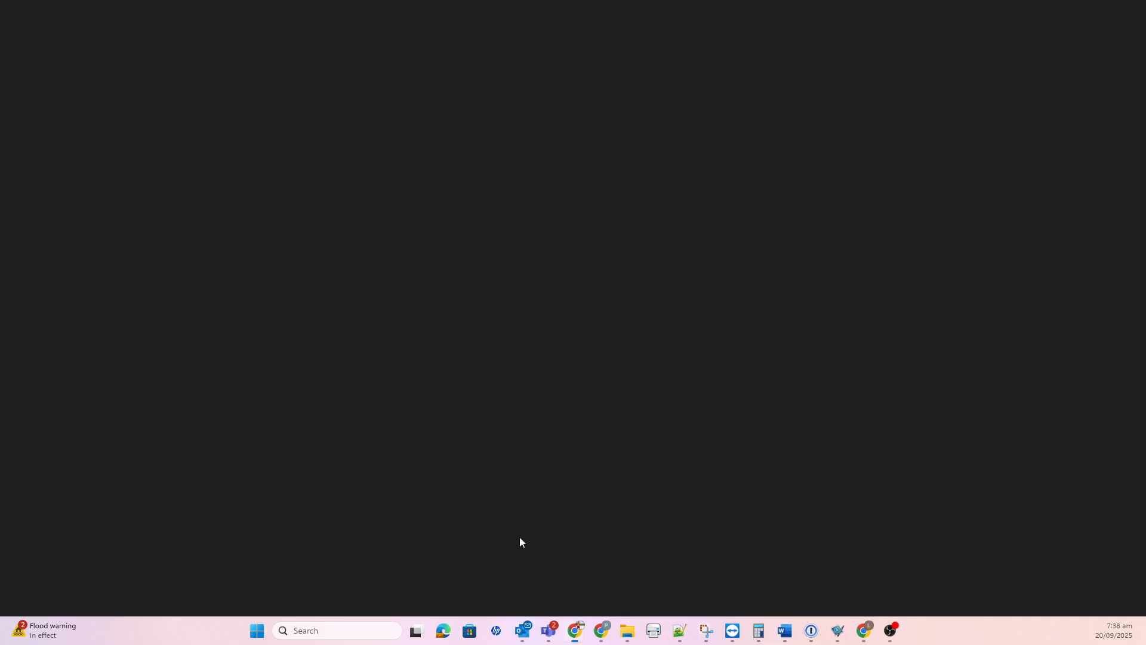
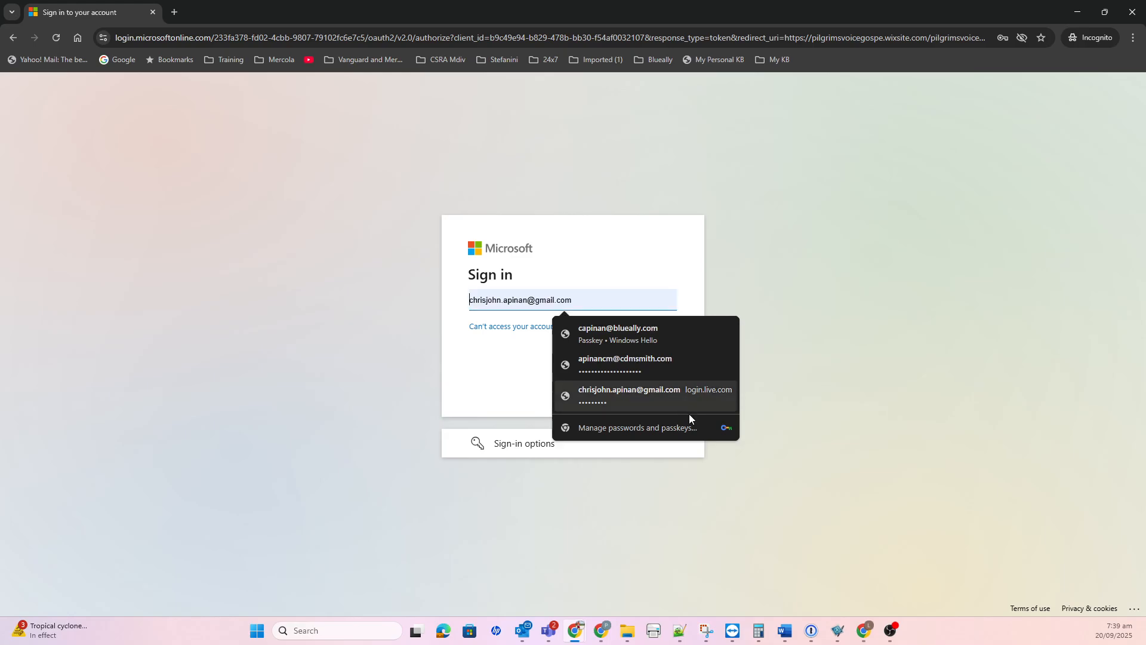
{"action": "left_click", "coordinate": [673, 643]}
{"action": "left_click_drag", "start_coordinate": [615, 9], "coordinate": [1145, 358]}
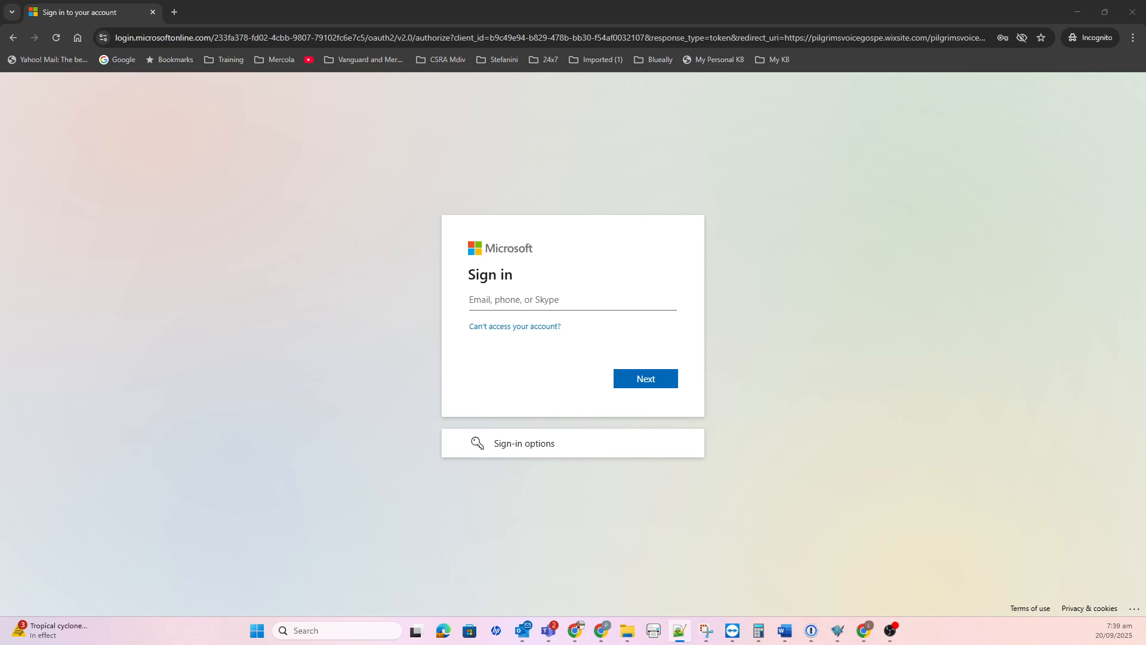
{"action": "left_click", "coordinate": [656, 300]}
{"action": "left_click", "coordinate": [567, 392]}
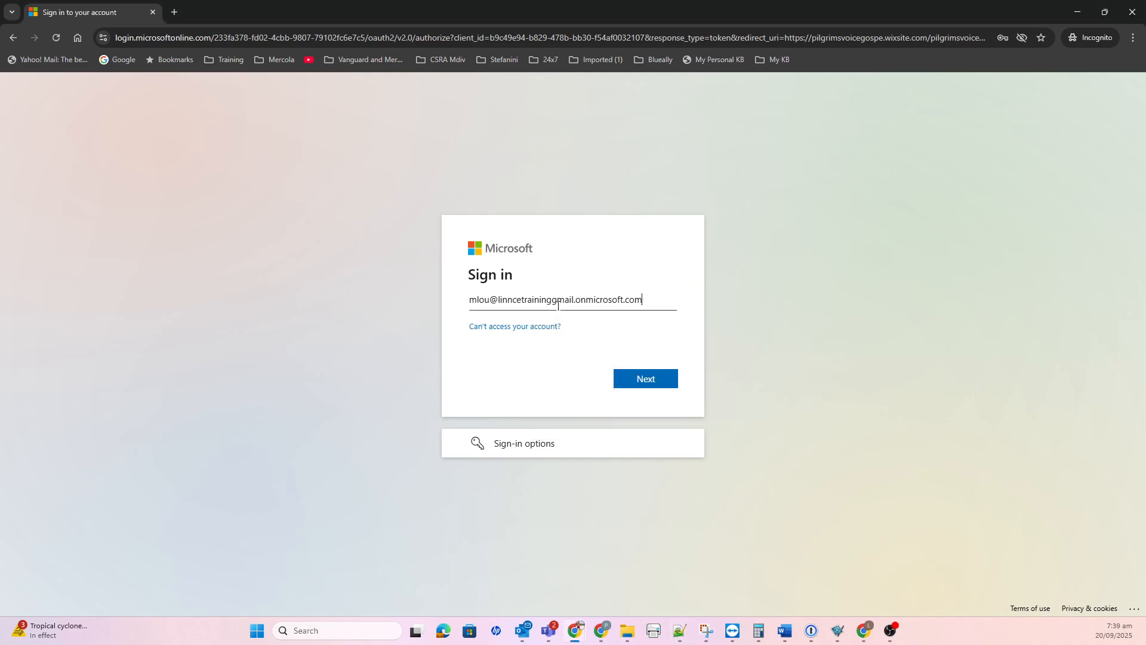
{"action": "left_click", "coordinate": [638, 378]}
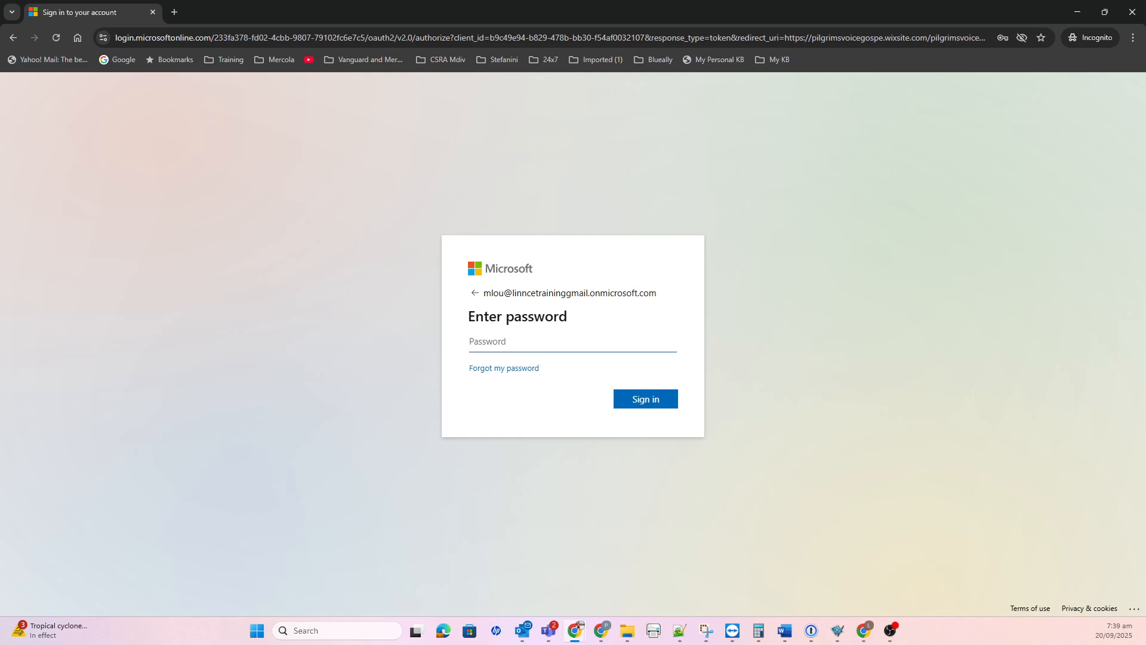
Enter the account password, sign in, and accept the permissions requested by WebappTest
{"action": "key", "text": "alt+Tab"}
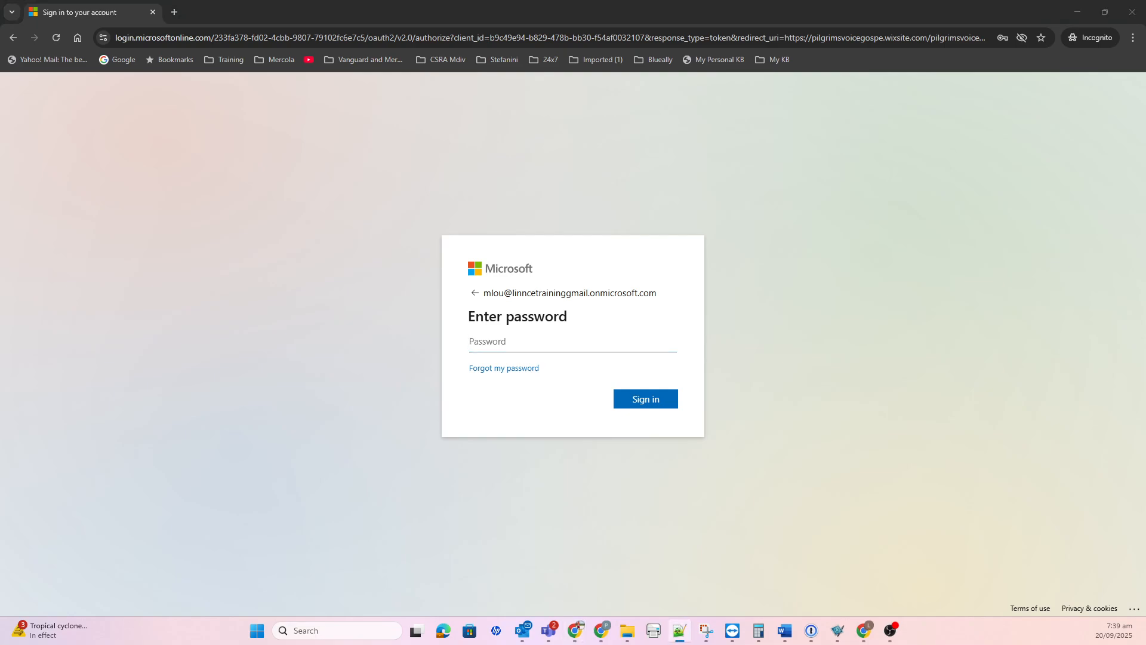
{"action": "left_click", "coordinate": [586, 342]}
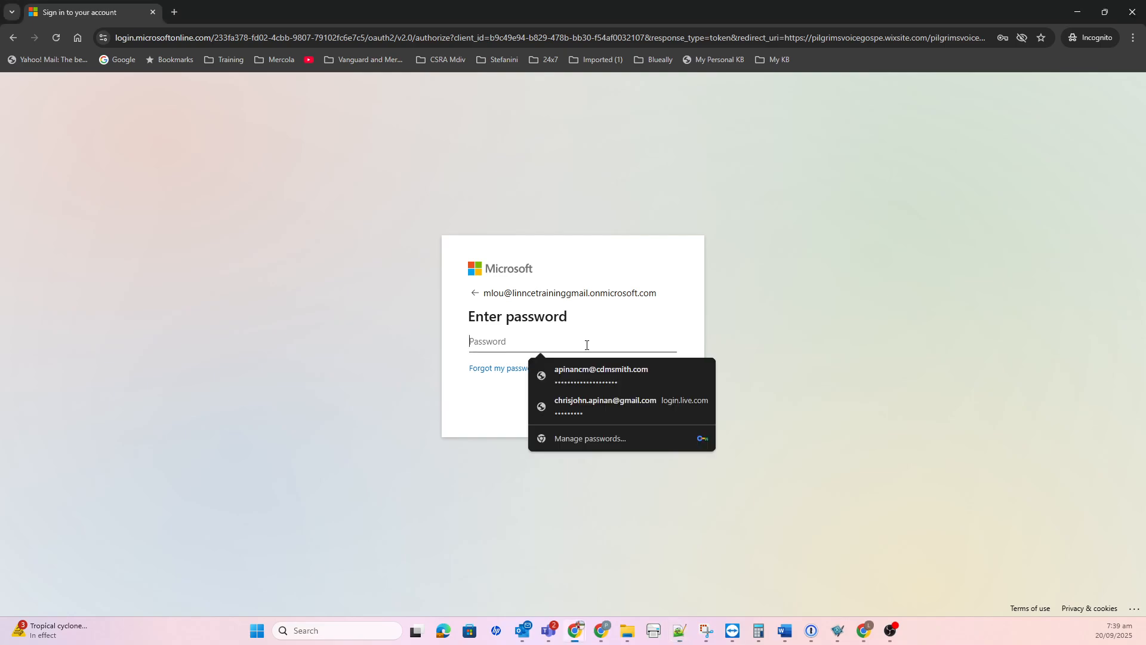
{"action": "key", "text": "ctrl+v"}
{"action": "left_click", "coordinate": [483, 423]}
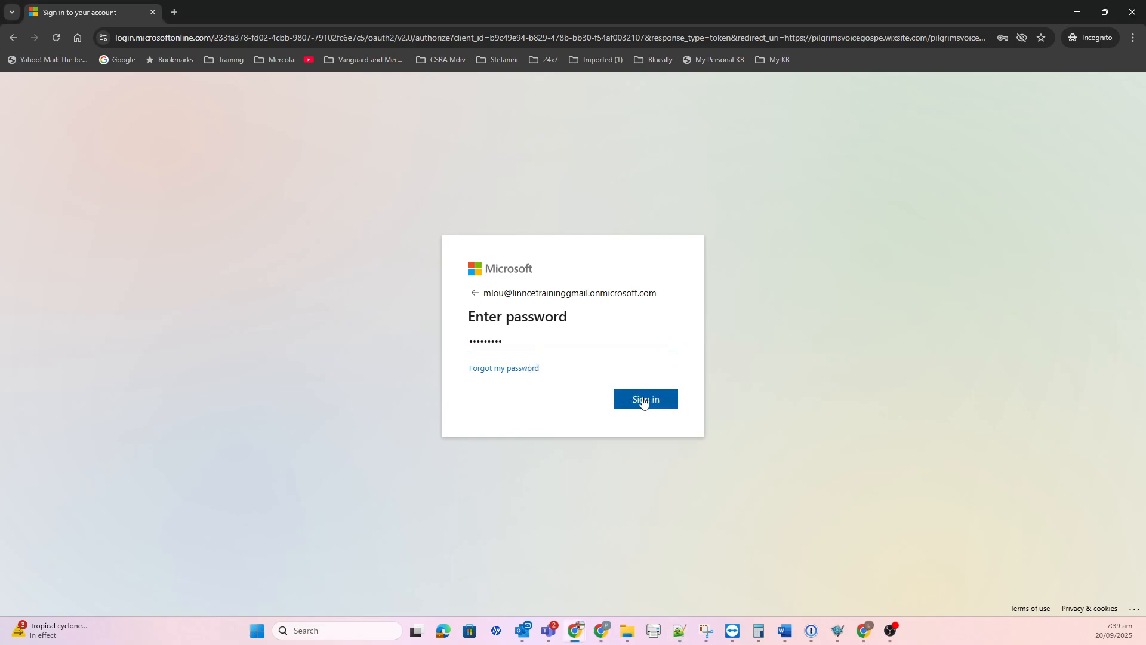
{"action": "left_click", "coordinate": [645, 399]}
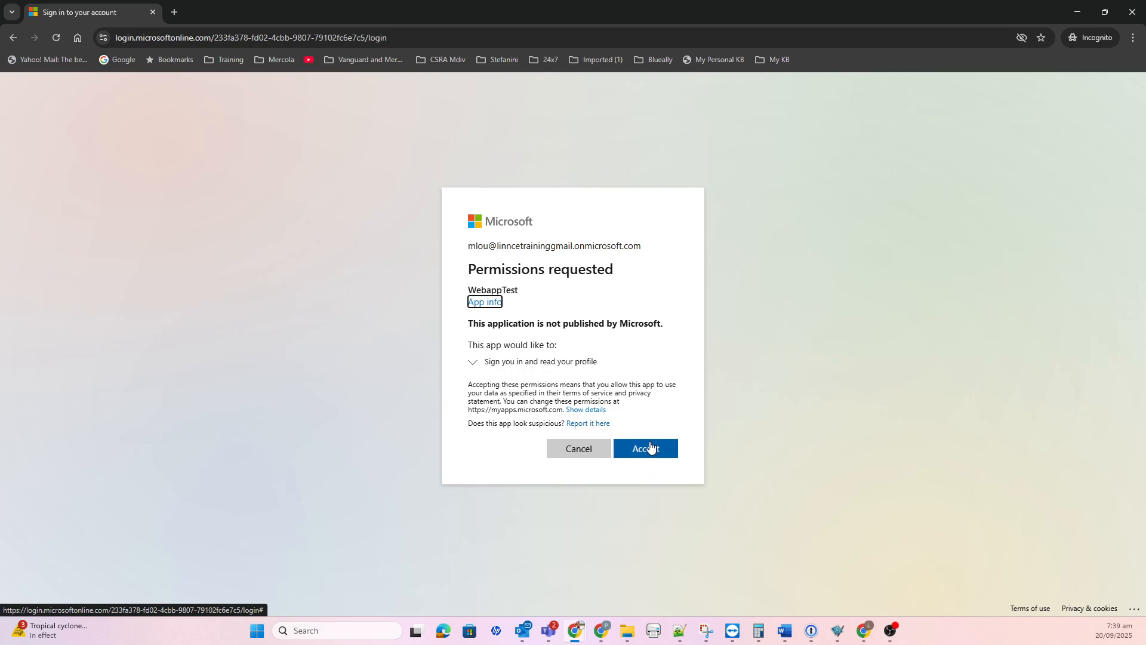
{"action": "left_click", "coordinate": [650, 451]}
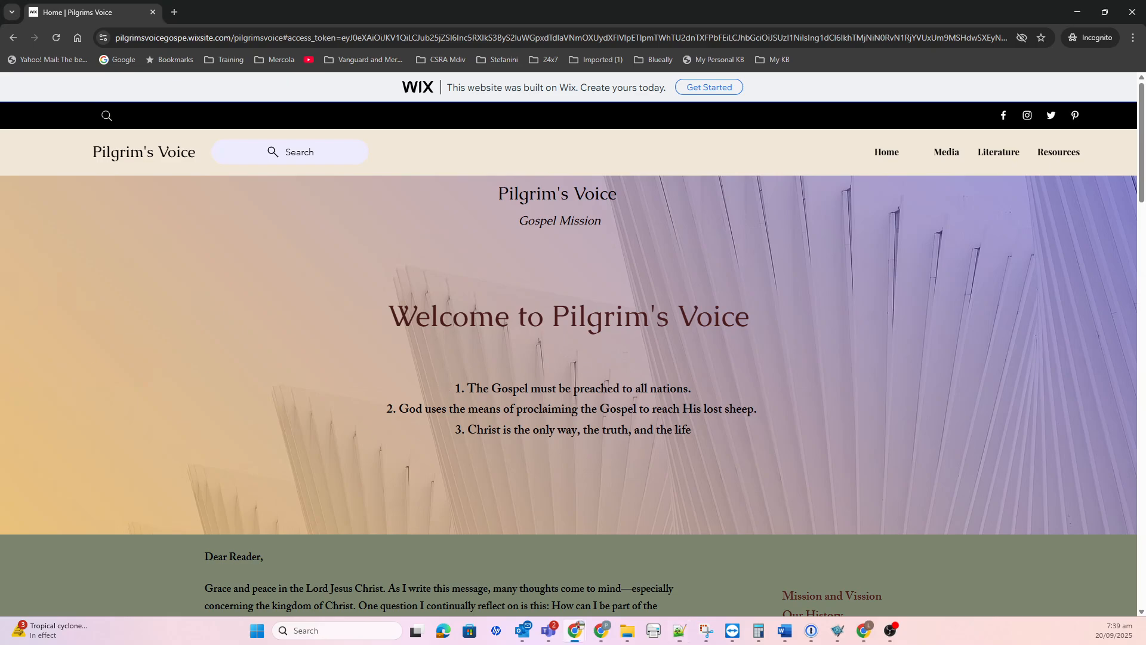
{"action": "left_click", "coordinate": [890, 631]}
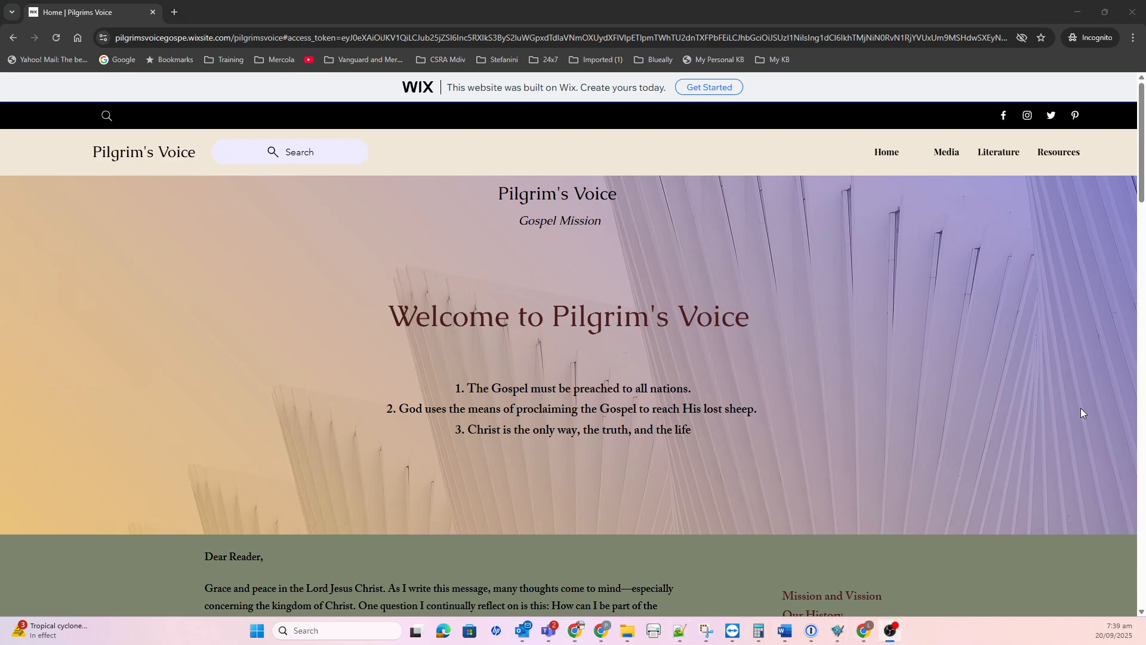